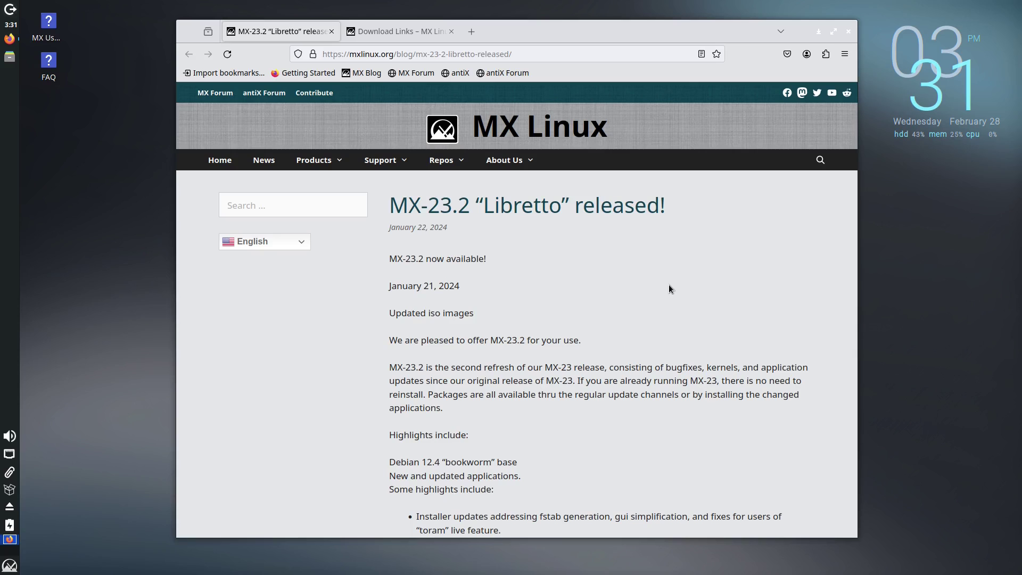
Read through the MX-23.2 'Libretto' release highlights and direct-download links, nudging the Firefox window into place.
{"action": "scroll", "coordinate": [669, 283], "scroll_direction": "down", "scroll_amount": 3}
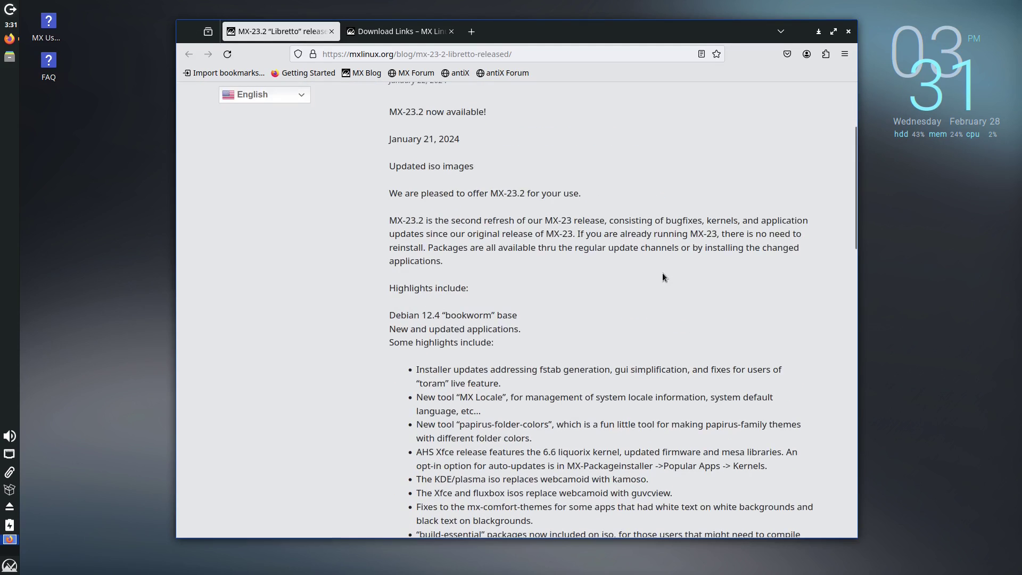
{"action": "scroll", "coordinate": [663, 271], "scroll_direction": "up", "scroll_amount": 3}
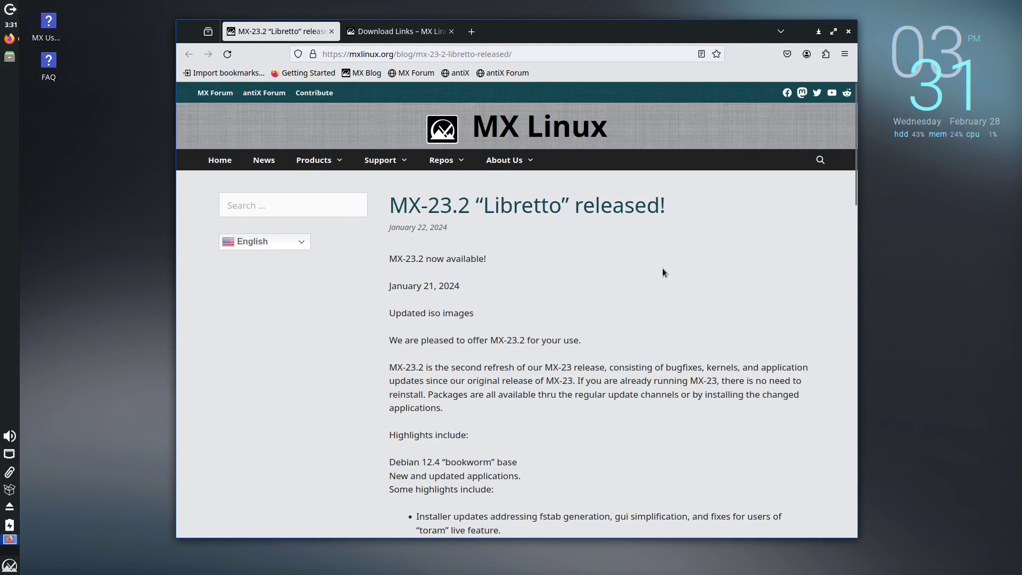
{"action": "scroll", "coordinate": [645, 280], "scroll_direction": "down", "scroll_amount": 2}
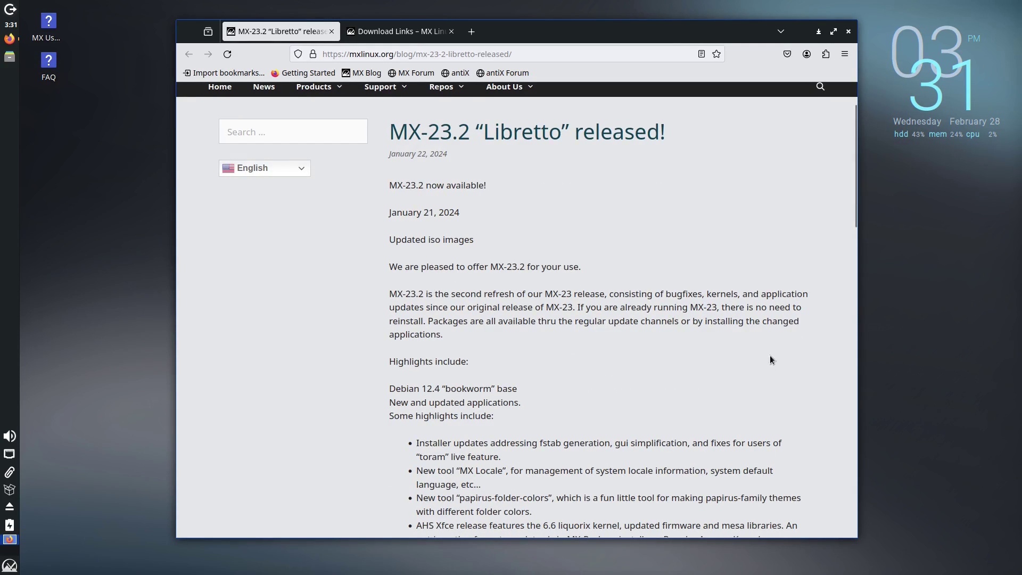
{"action": "scroll", "coordinate": [712, 334], "scroll_direction": "down", "scroll_amount": 2}
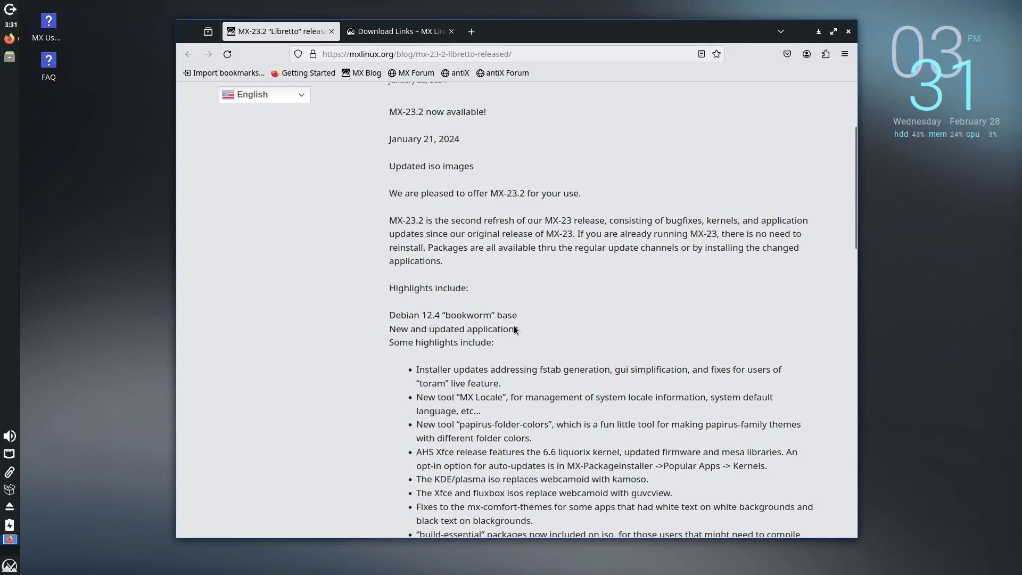
{"action": "scroll", "coordinate": [651, 284], "scroll_direction": "down", "scroll_amount": 1}
{"action": "scroll", "coordinate": [650, 283], "scroll_direction": "down", "scroll_amount": 4}
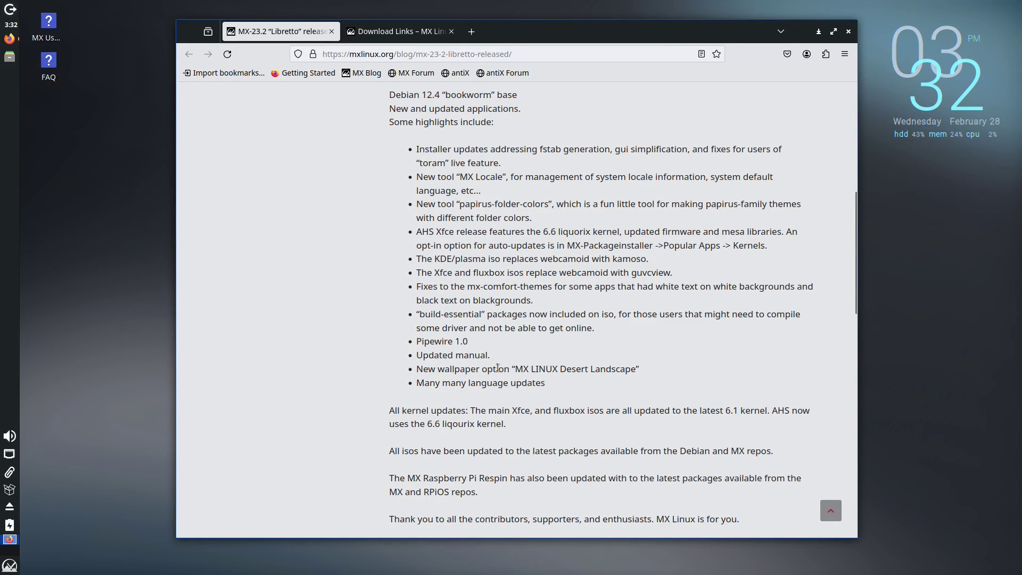
{"action": "left_click_drag", "start_coordinate": [618, 19], "coordinate": [679, 5]}
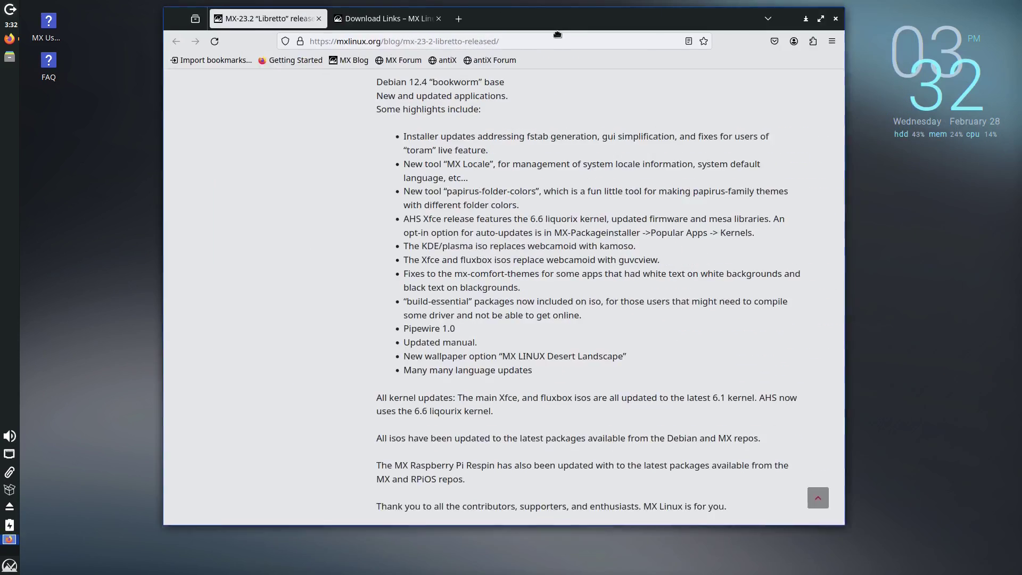
{"action": "left_click_drag", "start_coordinate": [558, 37], "coordinate": [580, 43]}
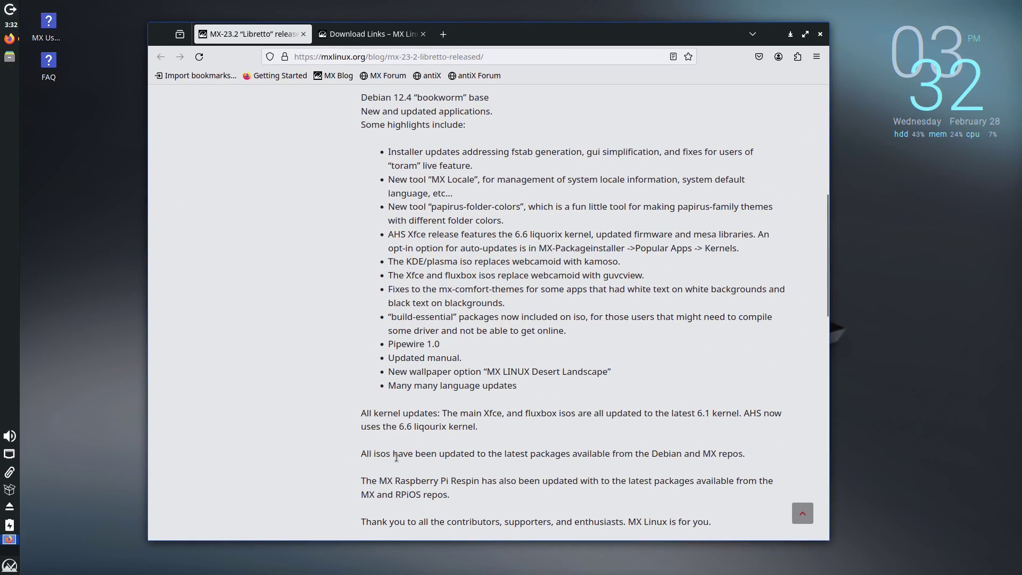
{"action": "scroll", "coordinate": [434, 361], "scroll_direction": "down", "scroll_amount": 3}
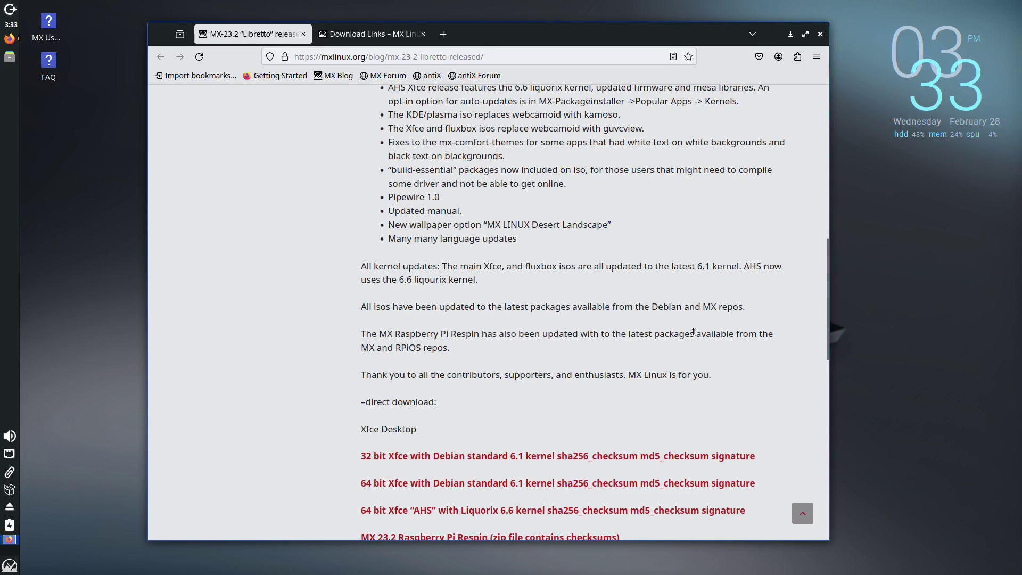
{"action": "scroll", "coordinate": [694, 334], "scroll_direction": "down", "scroll_amount": 5}
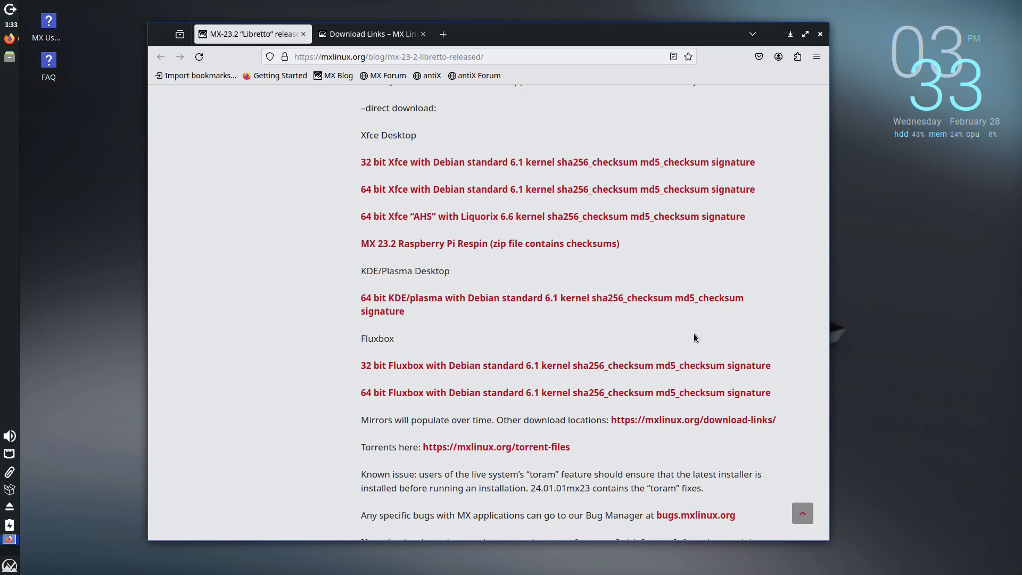
Switch to the MX Linux Download Links page and scroll down to the Purchase section.
{"action": "left_click", "coordinate": [392, 35]}
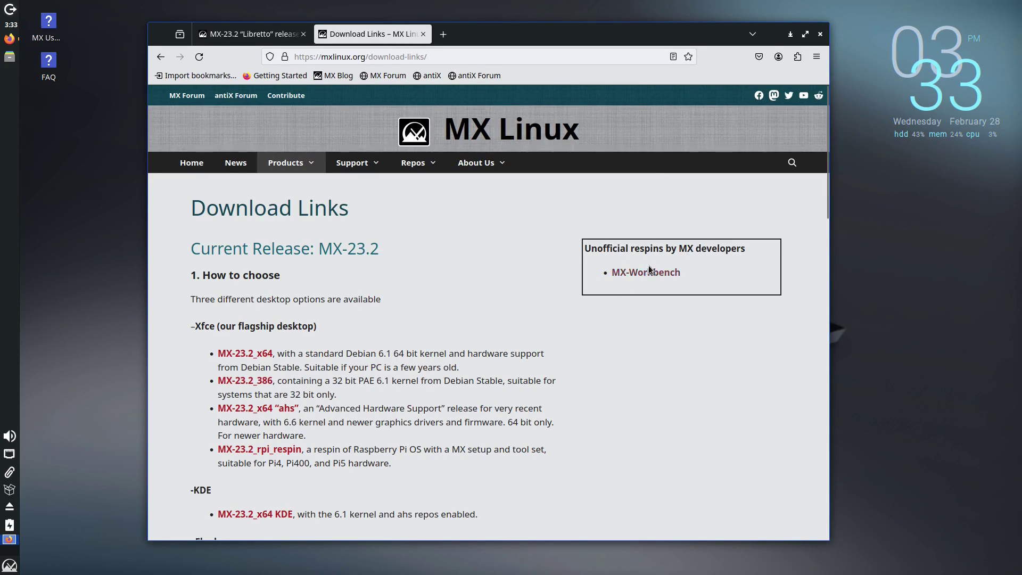
{"action": "scroll", "coordinate": [325, 290], "scroll_direction": "down", "scroll_amount": 2}
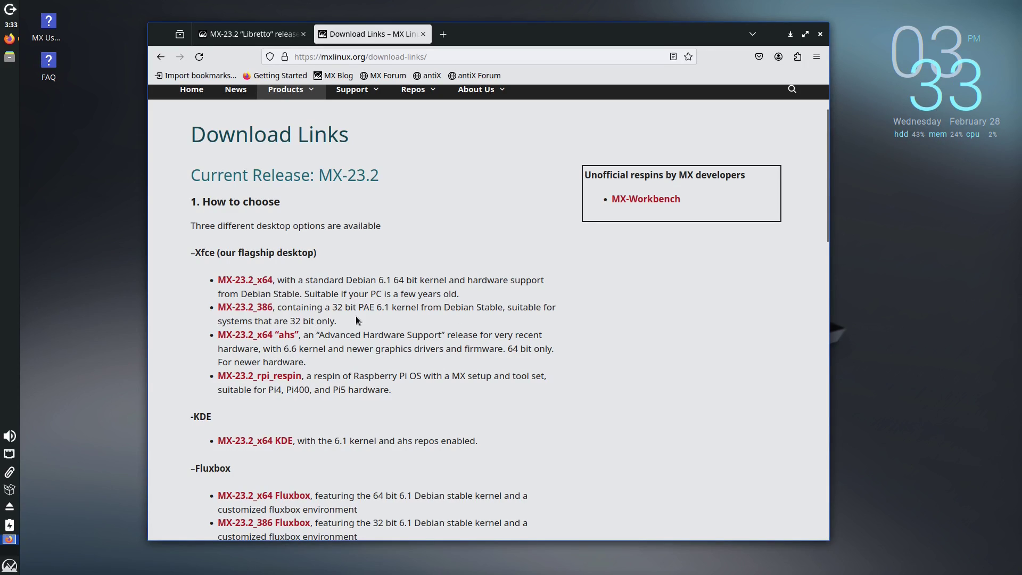
{"action": "scroll", "coordinate": [366, 318], "scroll_direction": "down", "scroll_amount": 2}
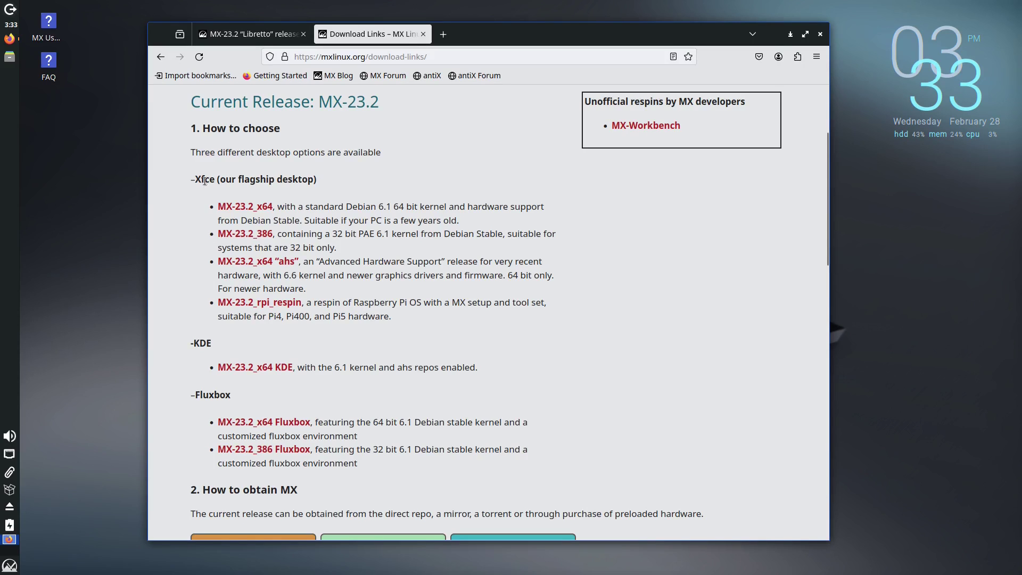
{"action": "scroll", "coordinate": [322, 275], "scroll_direction": "down", "scroll_amount": 3}
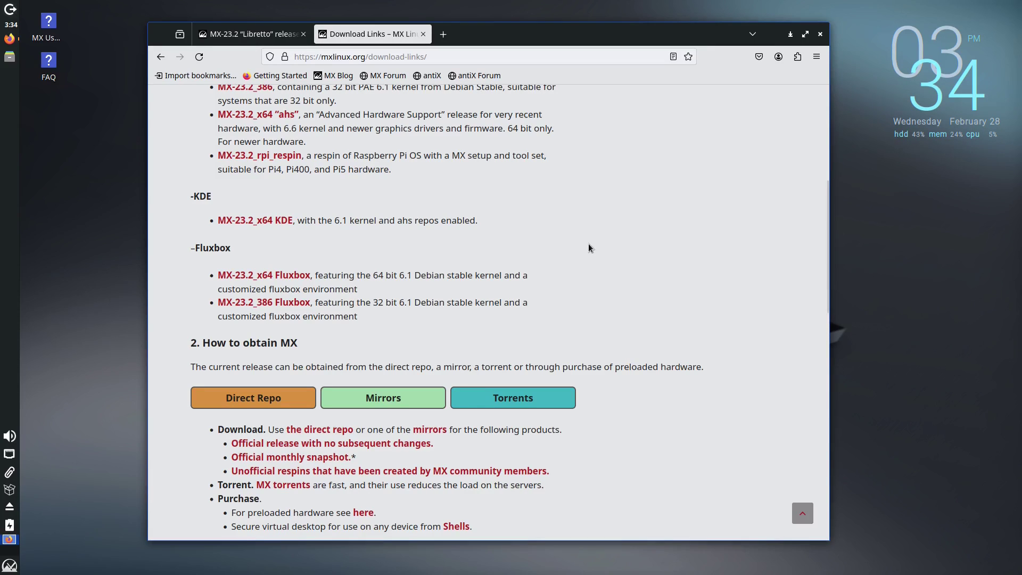
{"action": "scroll", "coordinate": [348, 403], "scroll_direction": "down", "scroll_amount": 3}
{"action": "scroll", "coordinate": [348, 403], "scroll_direction": "down", "scroll_amount": 2}
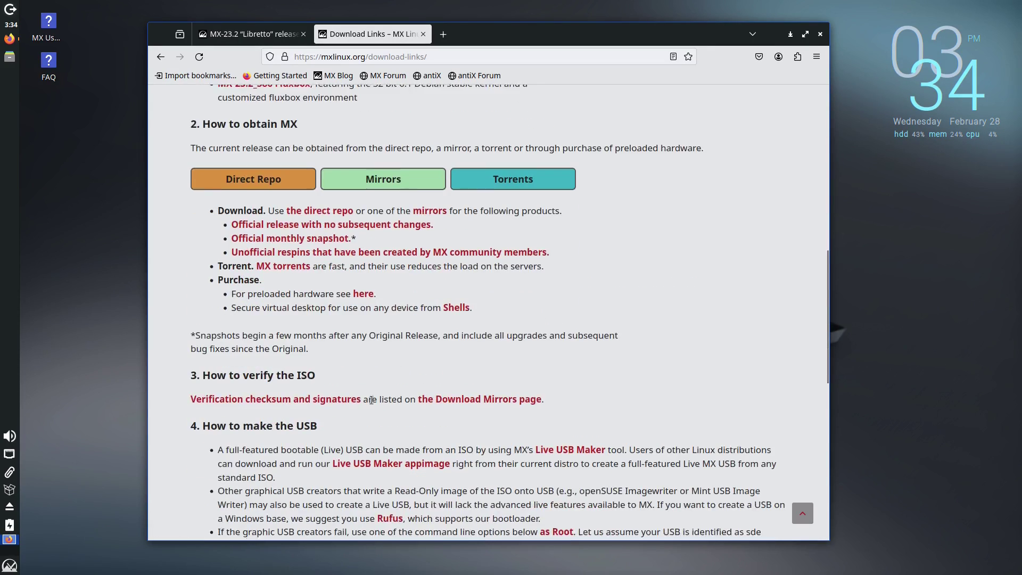
Follow the Purchase 'here' link to the Hardware page of preloaded-computer and USB vendors.
{"action": "left_click", "coordinate": [368, 292]}
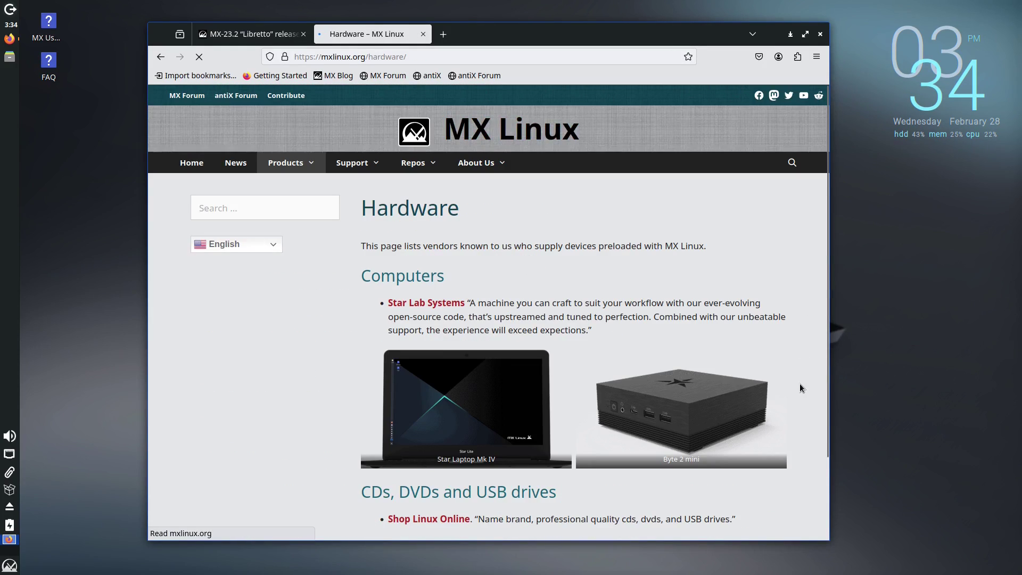
{"action": "scroll", "coordinate": [695, 391], "scroll_direction": "down", "scroll_amount": 3}
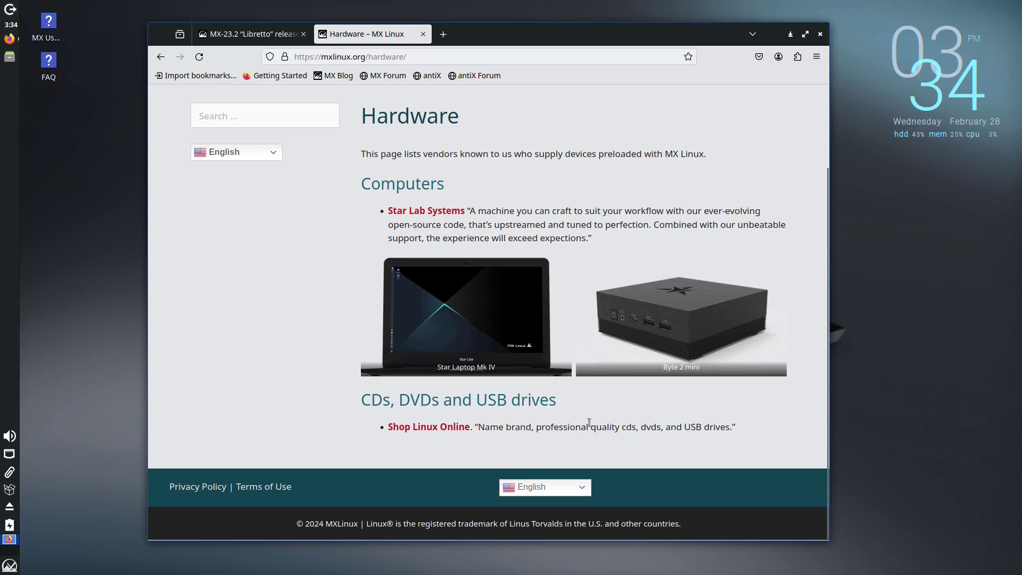
{"action": "scroll", "coordinate": [589, 422], "scroll_direction": "up", "scroll_amount": 3}
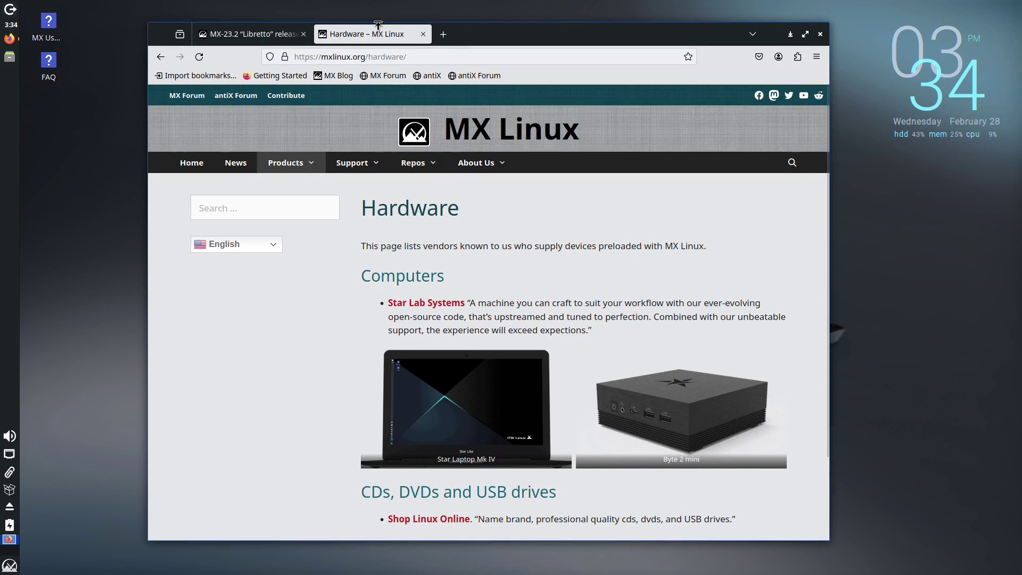
Close Firefox and open the Xfce Settings Manager from the Whisker menu.
{"action": "left_click", "coordinate": [820, 34]}
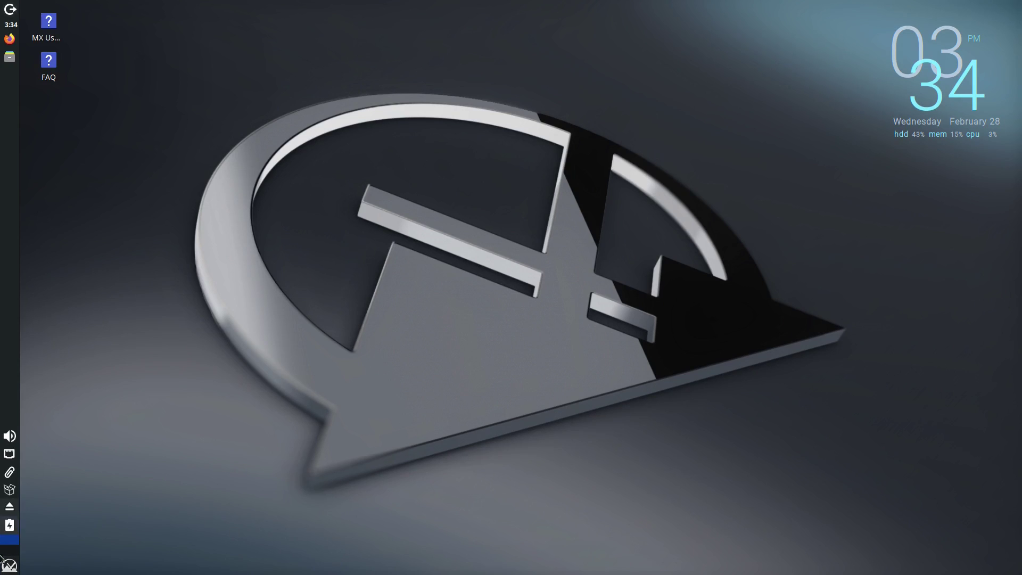
{"action": "left_click", "coordinate": [10, 565]}
{"action": "left_click", "coordinate": [232, 355]}
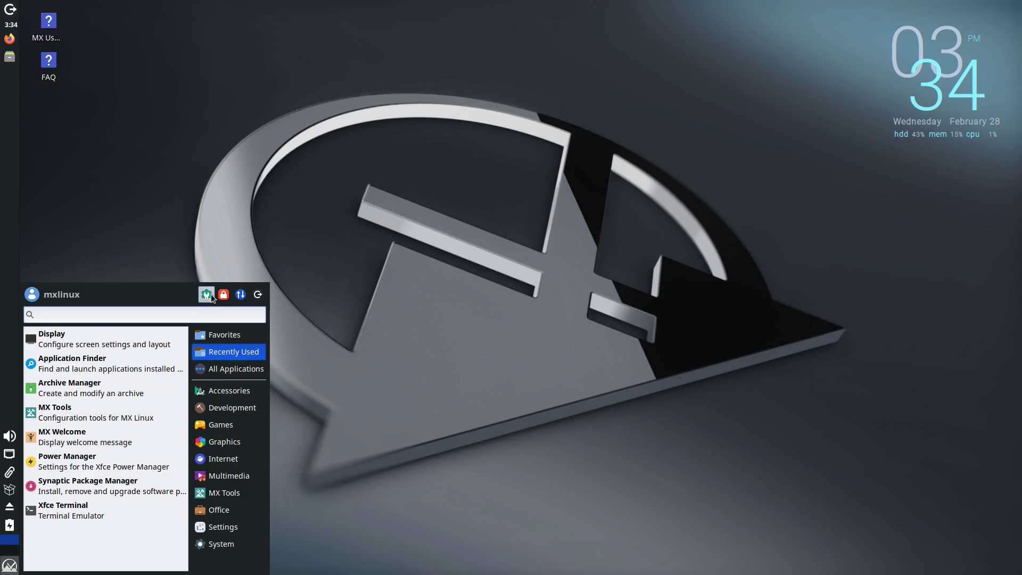
{"action": "left_click", "coordinate": [291, 298]}
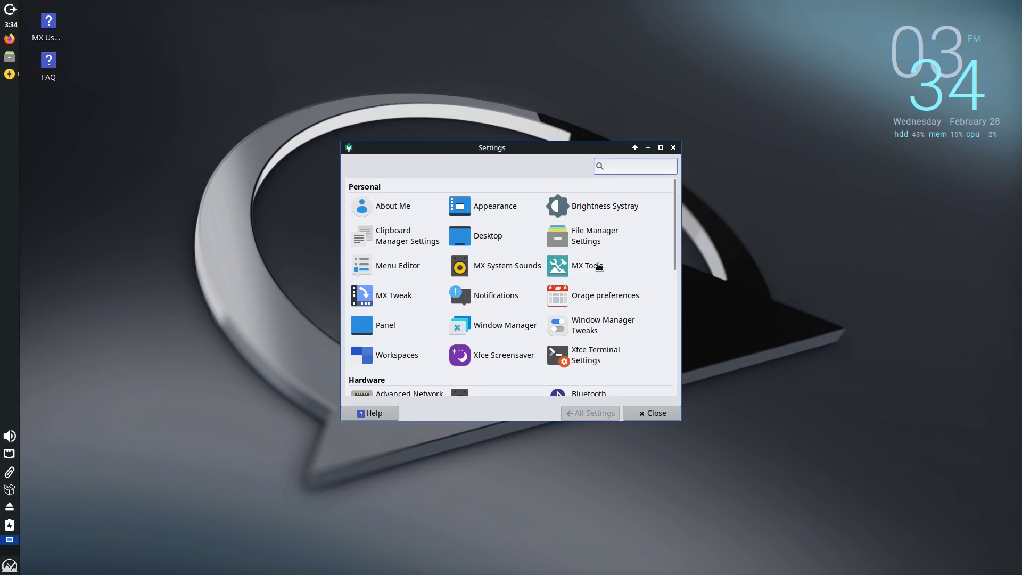
Launch MX Tools from Settings and look over its list of tools.
{"action": "left_click", "coordinate": [589, 266]}
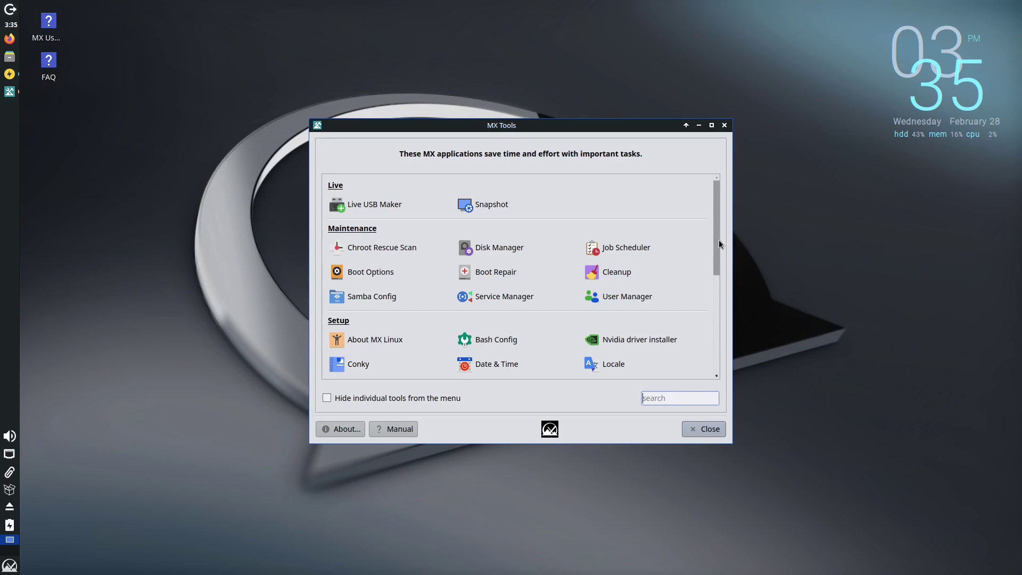
{"action": "left_click_drag", "start_coordinate": [717, 239], "coordinate": [703, 351]}
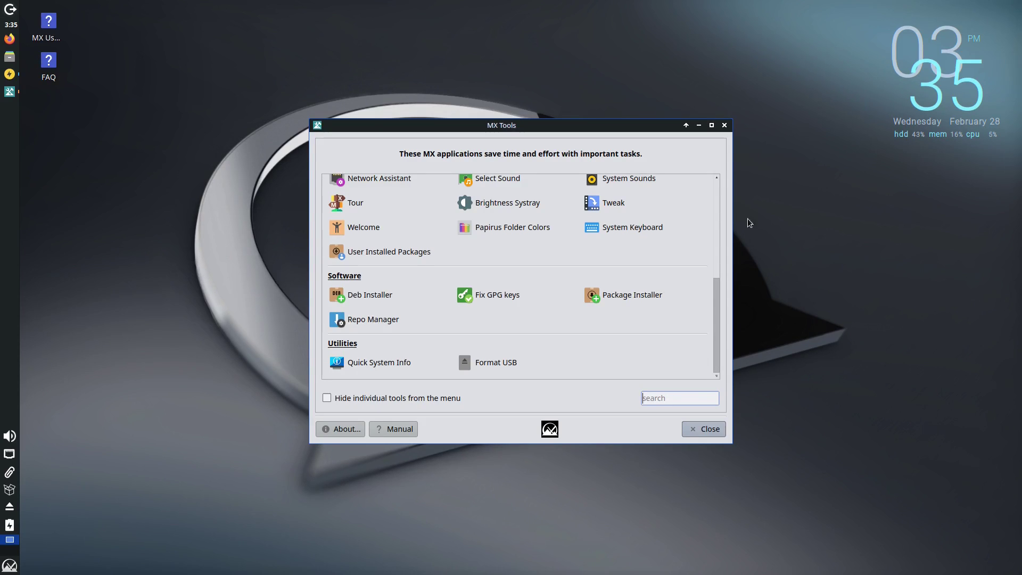
{"action": "scroll", "coordinate": [638, 267], "scroll_direction": "up", "scroll_amount": 8}
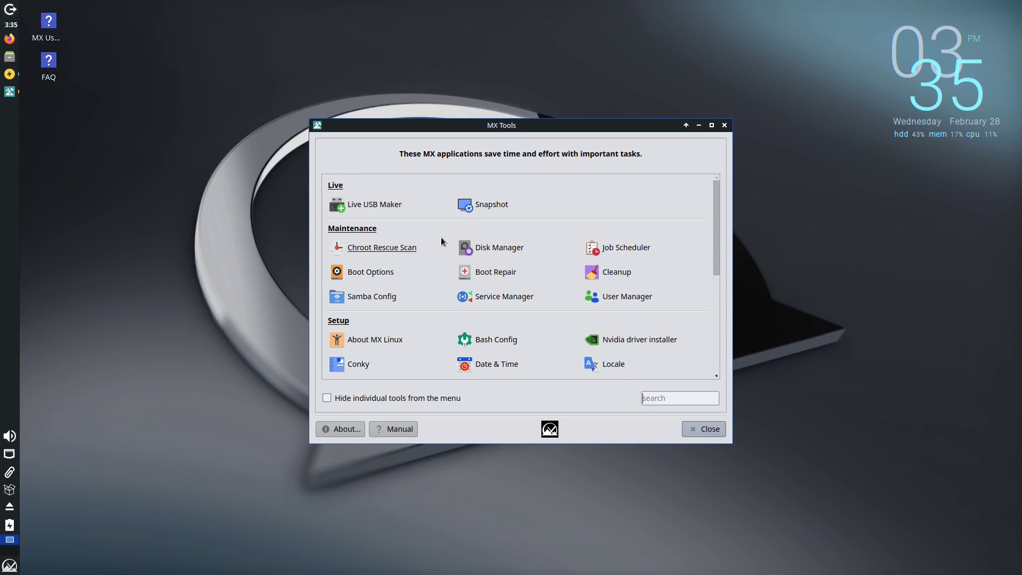
Preview Boot Repair and cancel it without changes, then start MX Cleanup.
{"action": "left_click", "coordinate": [496, 272]}
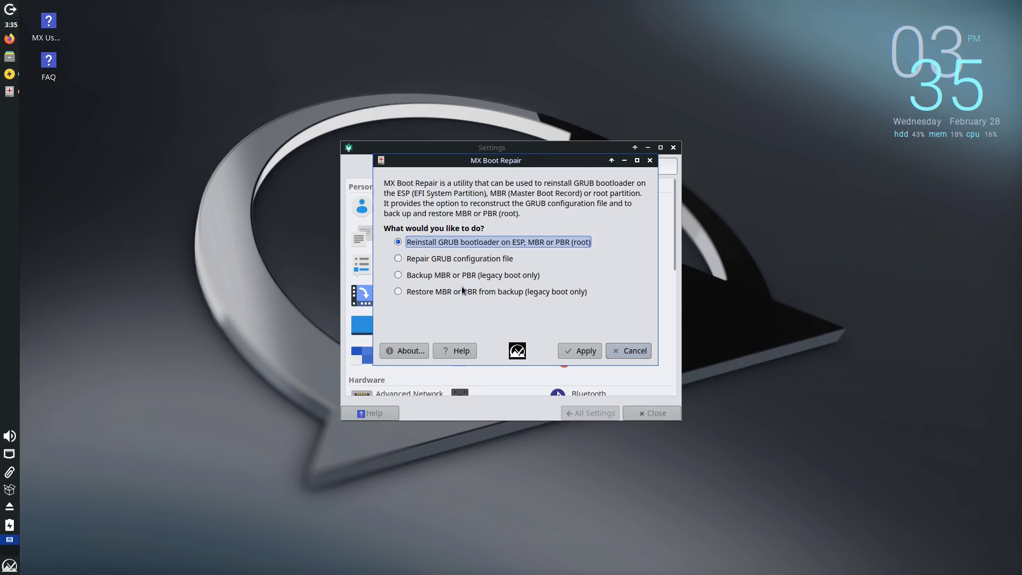
{"action": "left_click", "coordinate": [630, 351]}
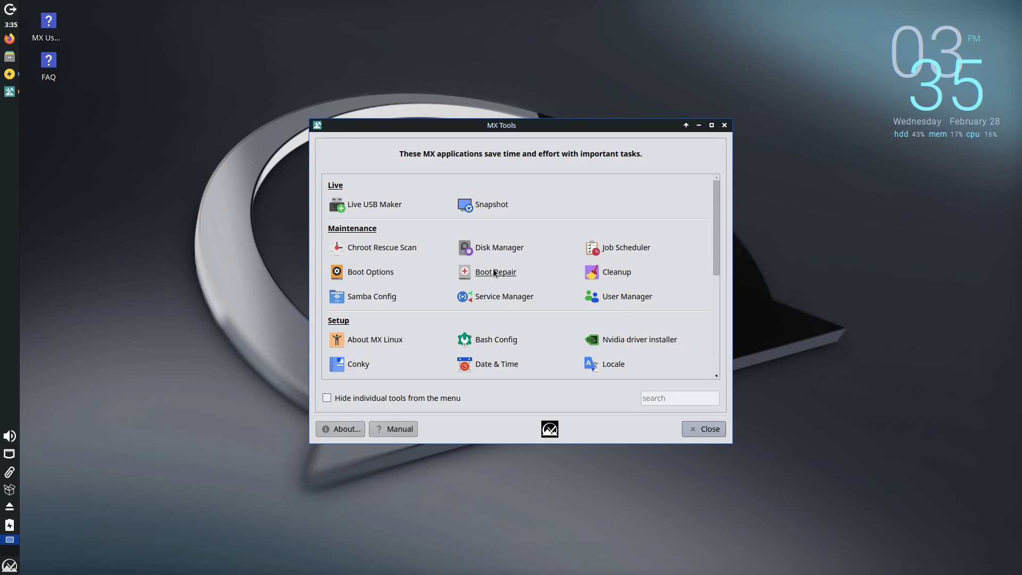
{"action": "left_click", "coordinate": [615, 273]}
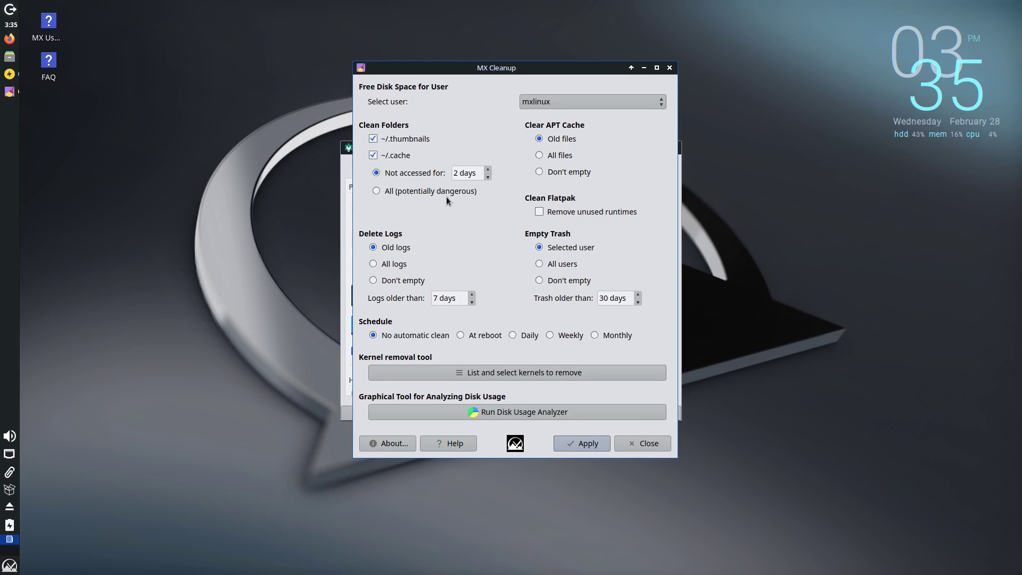
{"action": "left_click", "coordinate": [660, 102]}
{"action": "left_click", "coordinate": [661, 102]}
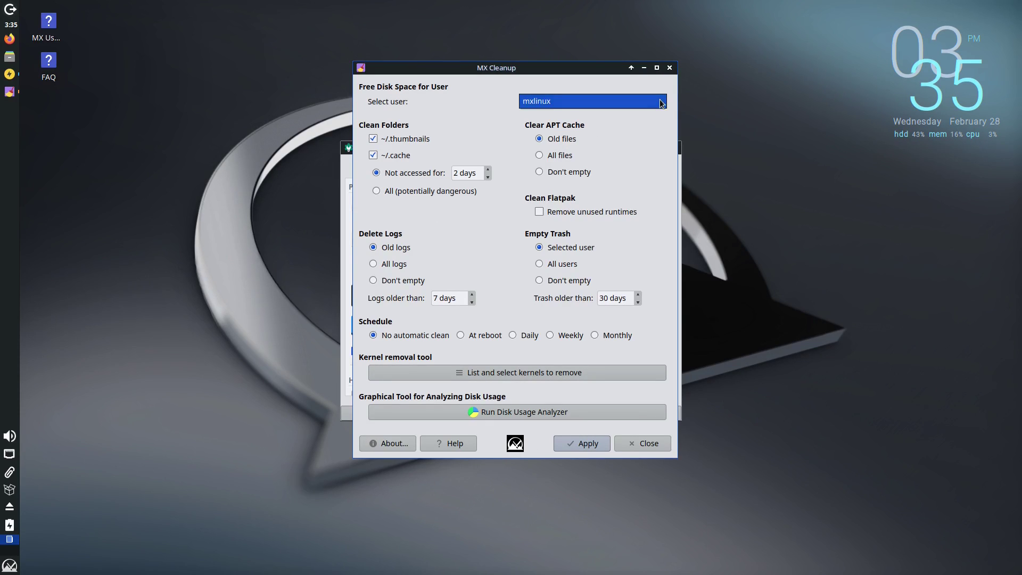
{"action": "left_click", "coordinate": [669, 68]}
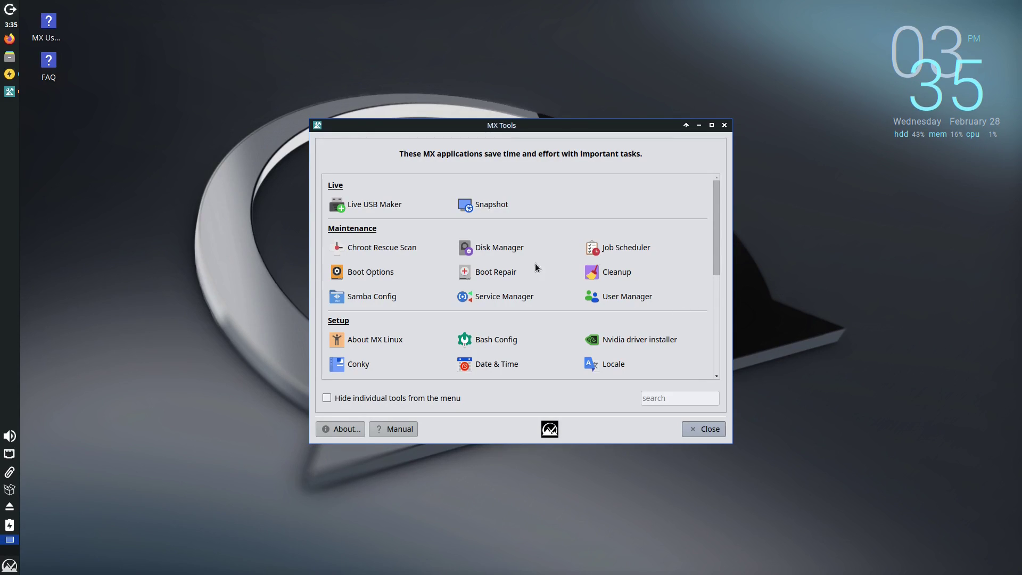
{"action": "left_click", "coordinate": [493, 206]}
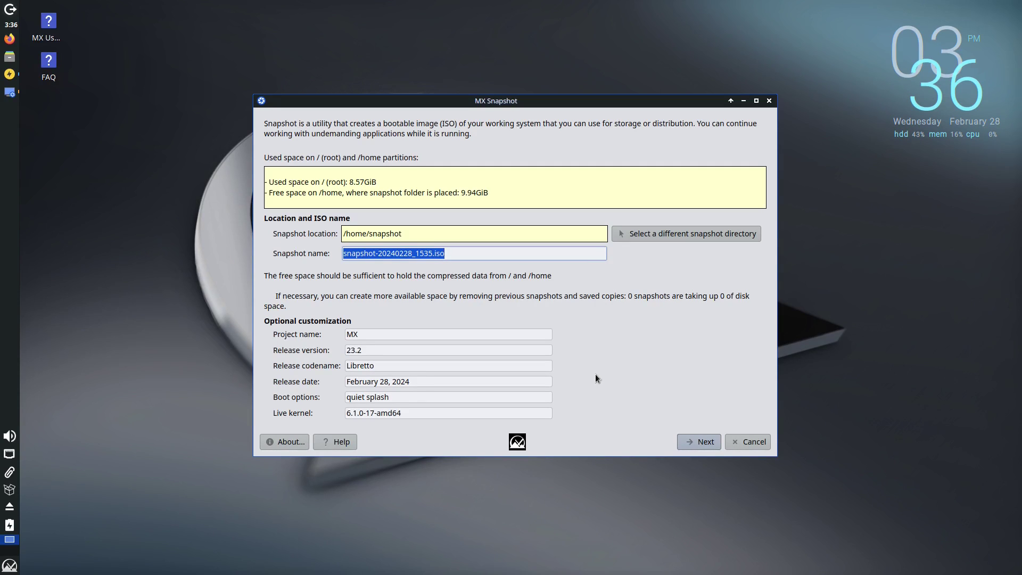
{"action": "left_click", "coordinate": [761, 439]}
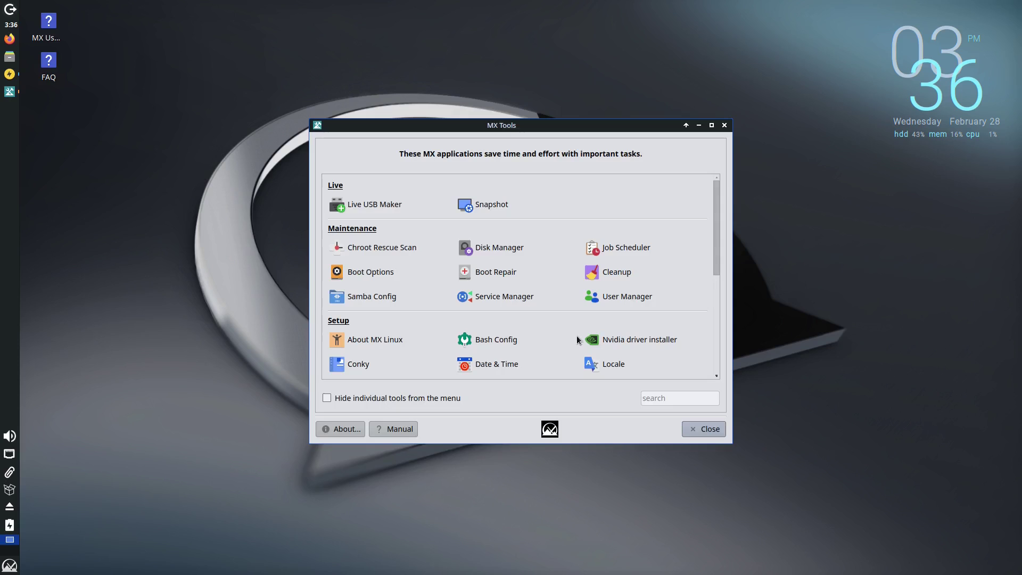
{"action": "left_click", "coordinate": [379, 205]}
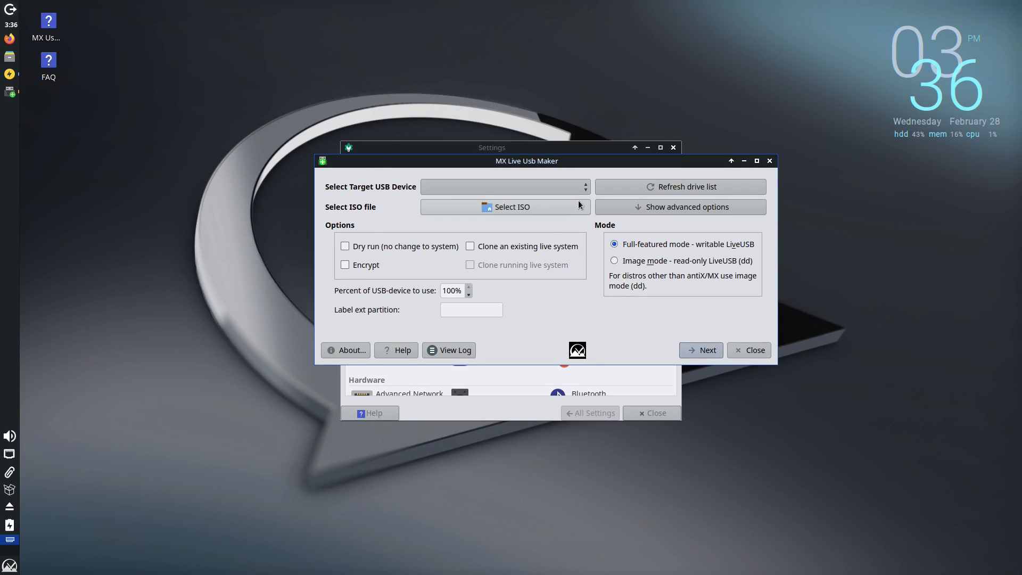
{"action": "left_click", "coordinate": [653, 210]}
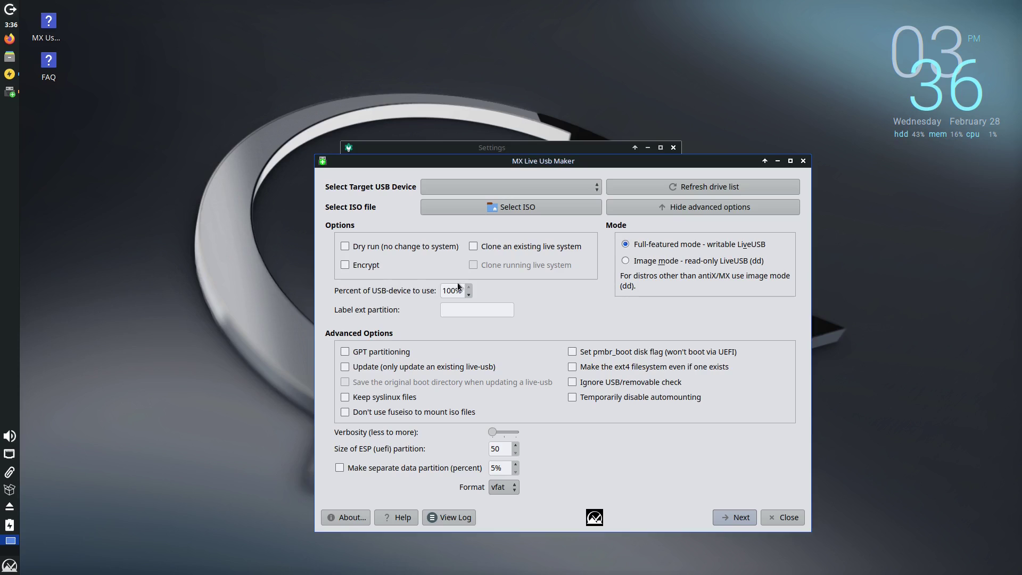
{"action": "left_click", "coordinate": [344, 266]}
{"action": "left_click", "coordinate": [375, 245]}
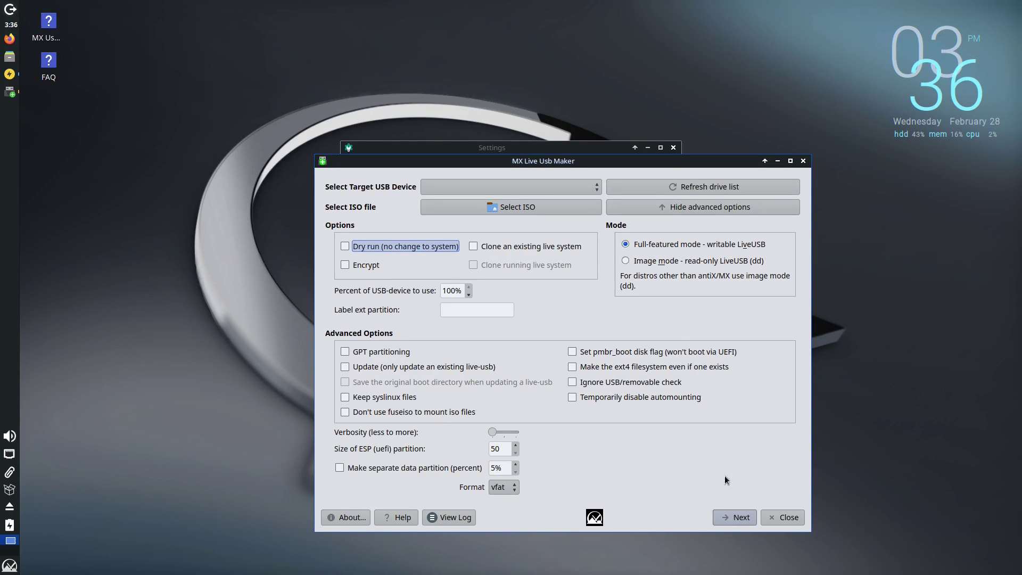
{"action": "left_click", "coordinate": [781, 518]}
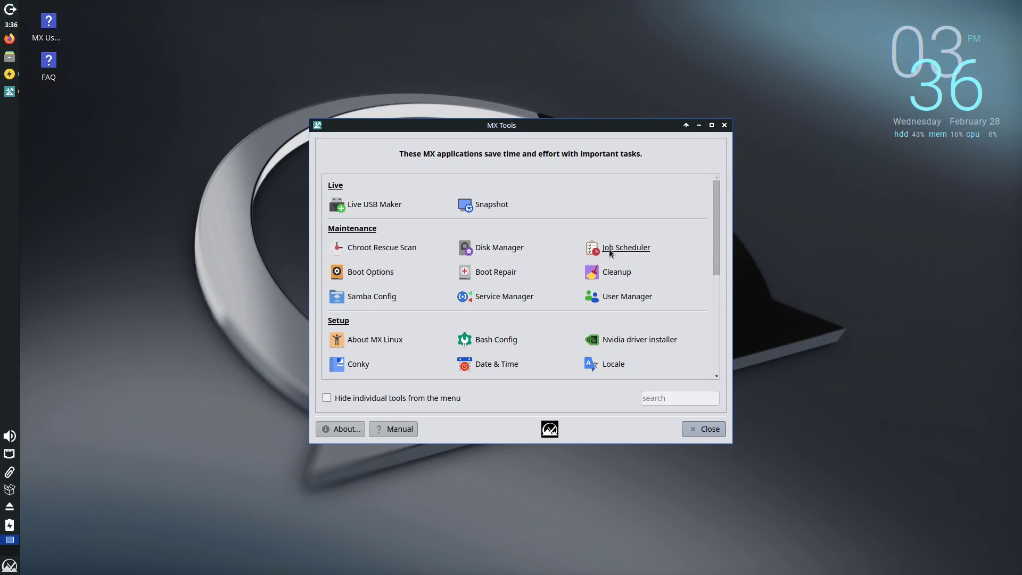
Confirm in Samba Config that Samba runs with no user shares, then scroll MX Tools to Setup.
{"action": "left_click", "coordinate": [387, 303]}
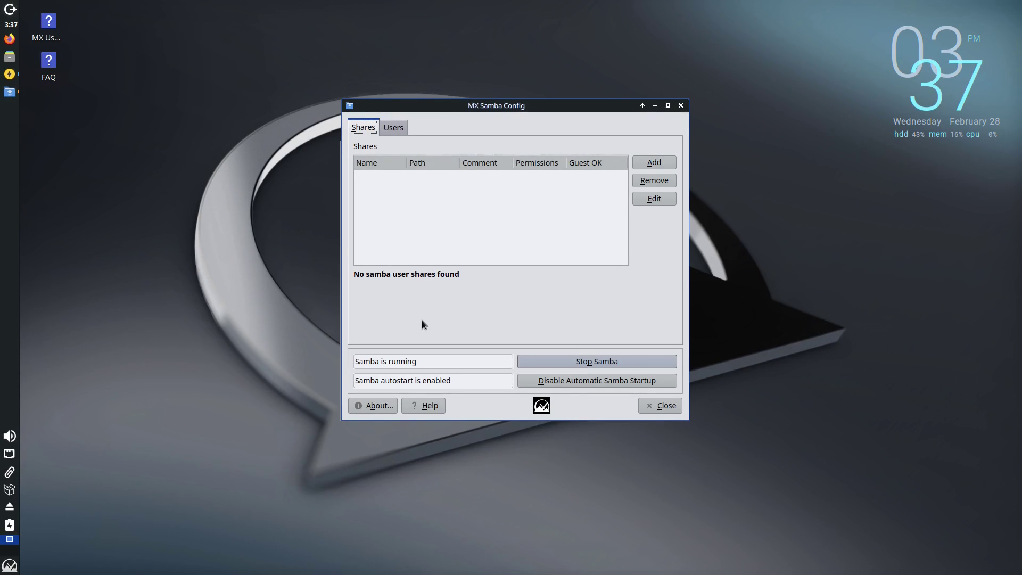
{"action": "left_click", "coordinate": [680, 106]}
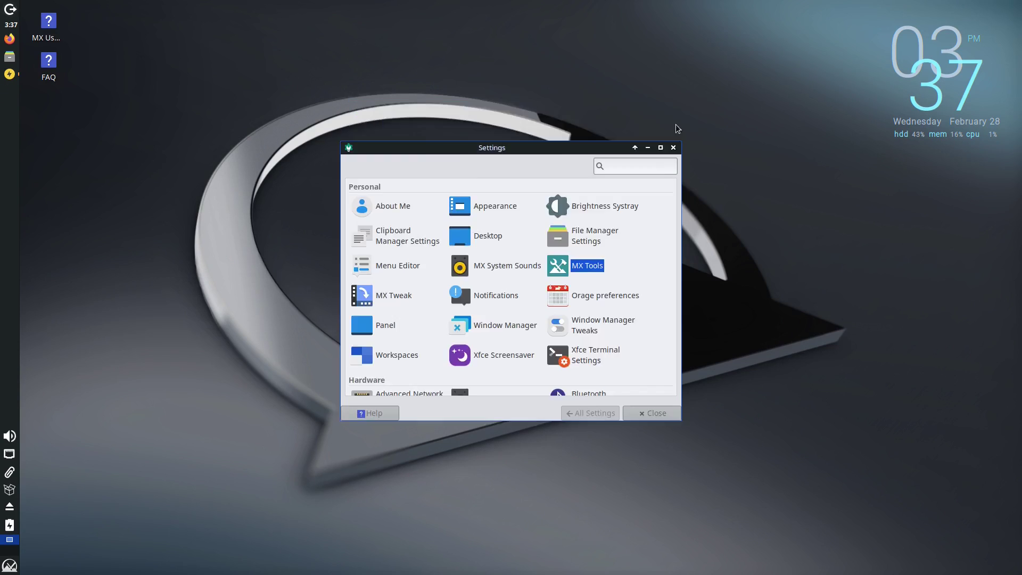
{"action": "scroll", "coordinate": [681, 325], "scroll_direction": "down", "scroll_amount": 3}
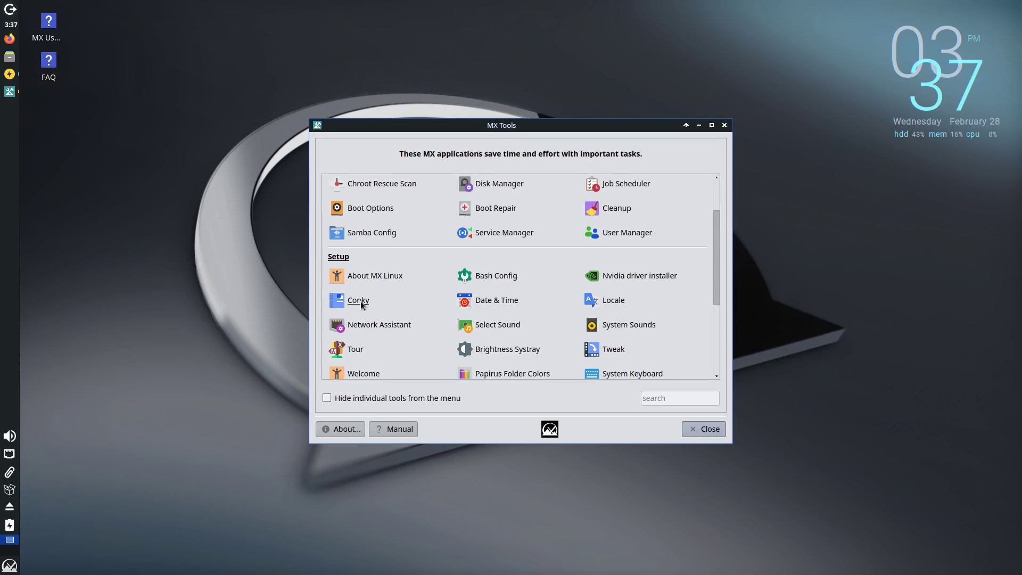
{"action": "scroll", "coordinate": [681, 326], "scroll_direction": "down", "scroll_amount": 3}
Launch Papirus Folder Colors alongside the home folder in the file manager.
{"action": "left_click", "coordinate": [512, 313]}
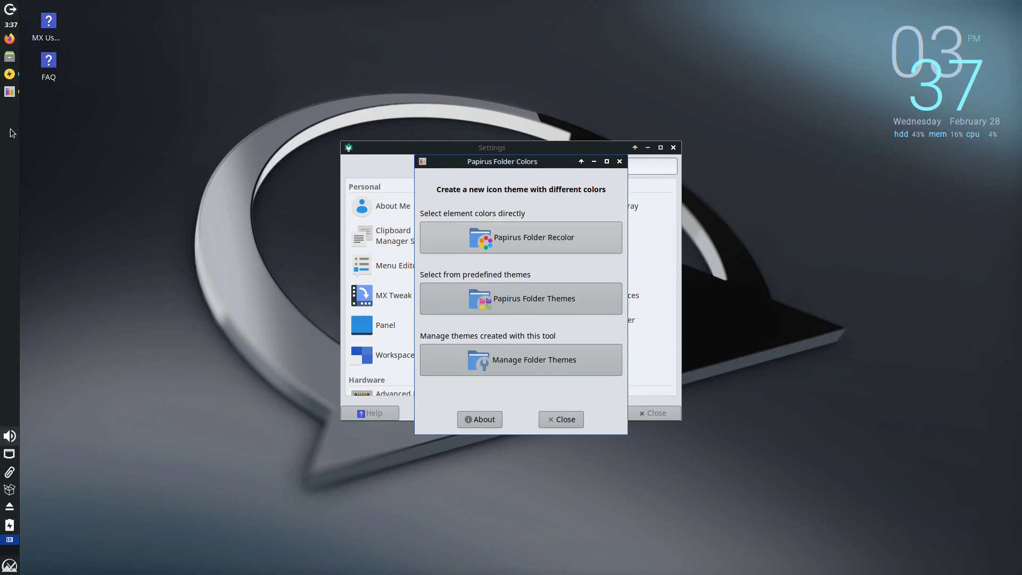
{"action": "left_click", "coordinate": [10, 57]}
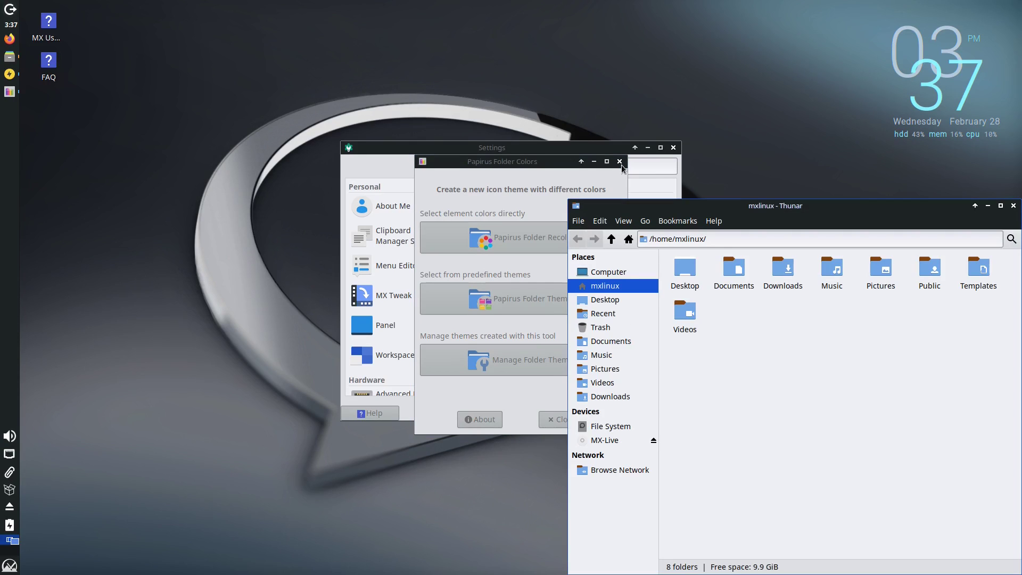
{"action": "left_click_drag", "start_coordinate": [510, 161], "coordinate": [271, 178]}
Set the main folder colour to dark red.
{"action": "left_click", "coordinate": [282, 268]}
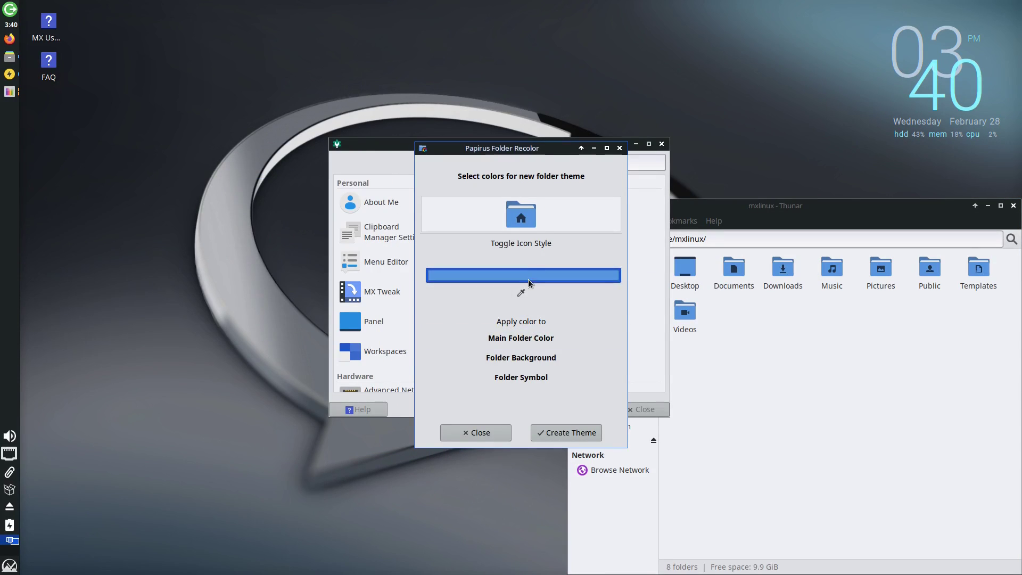
{"action": "left_click", "coordinate": [528, 279]}
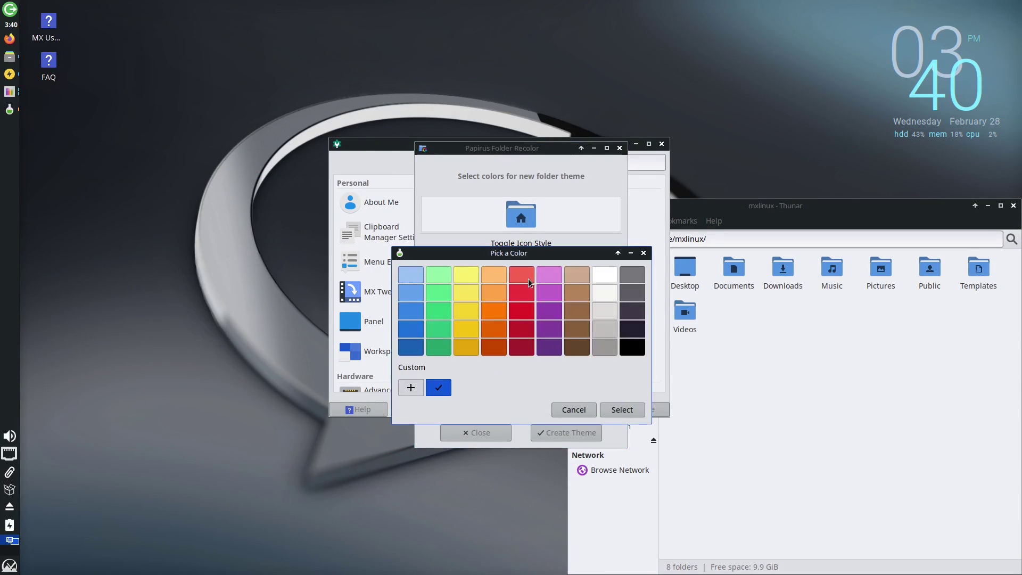
{"action": "left_click", "coordinate": [521, 347]}
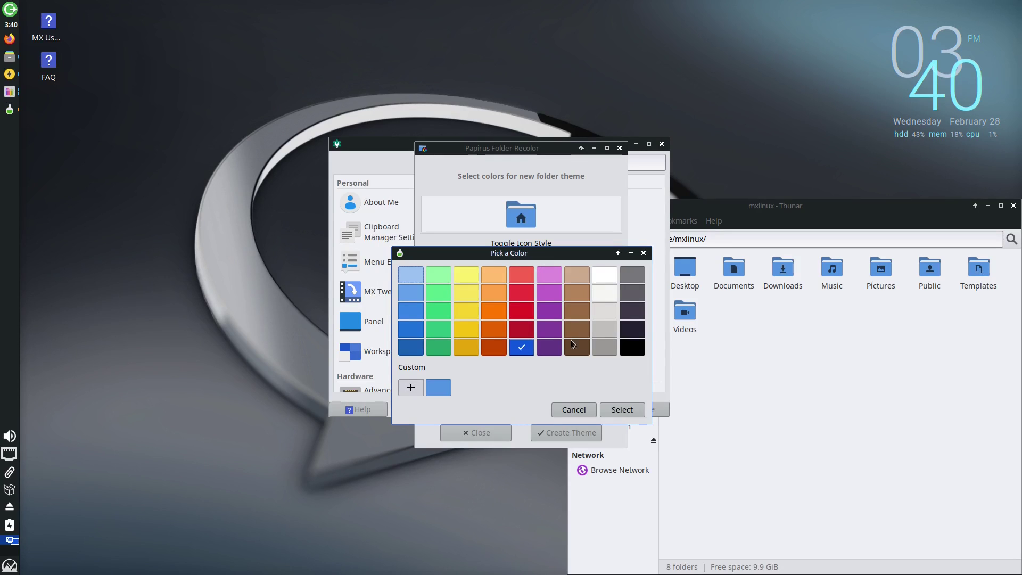
{"action": "left_click", "coordinate": [622, 409]}
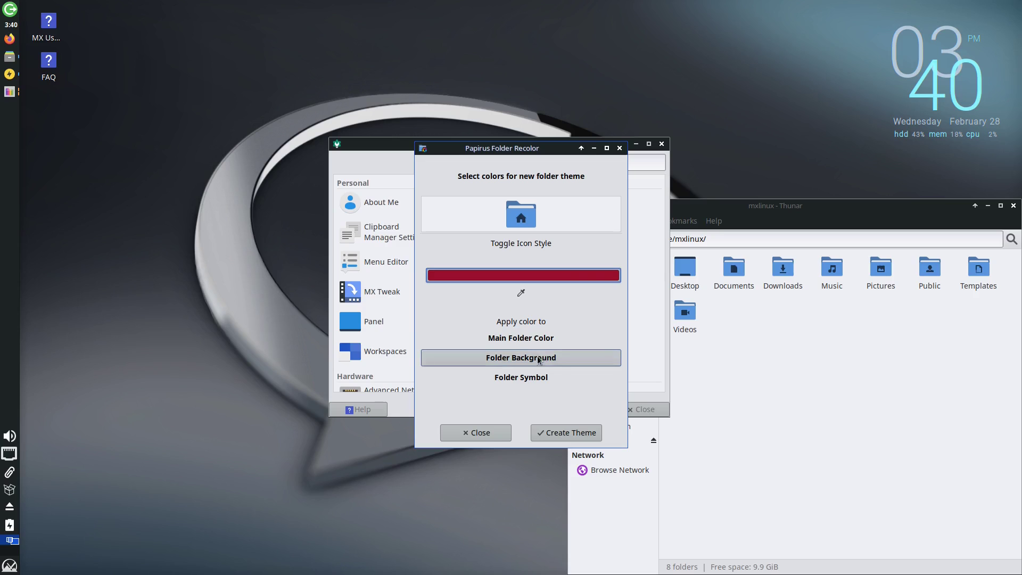
{"action": "left_click", "coordinate": [543, 340]}
{"action": "left_click", "coordinate": [524, 243]}
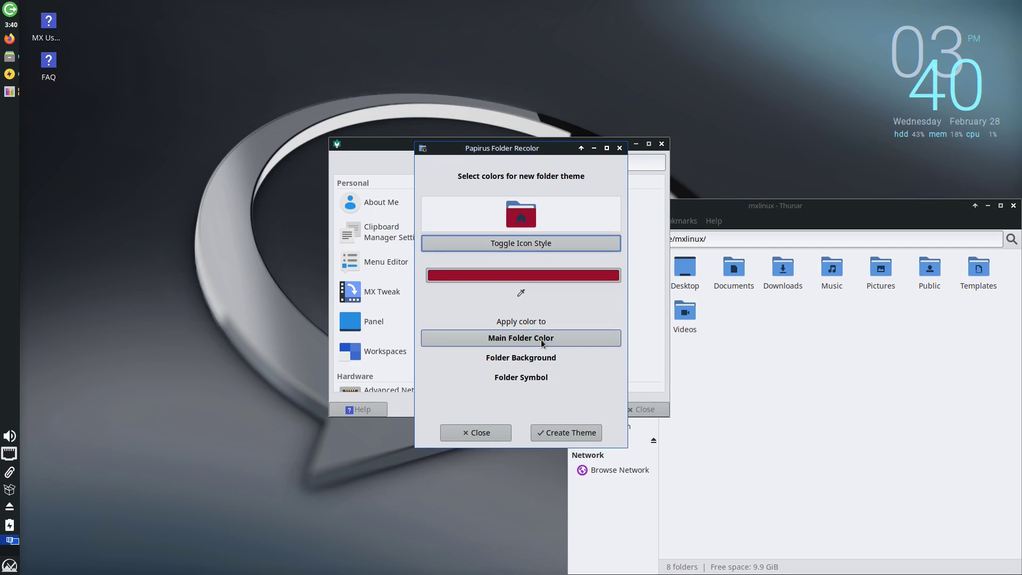
Make the folder background black and the folder symbol yellow, then start a new theme.
{"action": "left_click", "coordinate": [543, 275]}
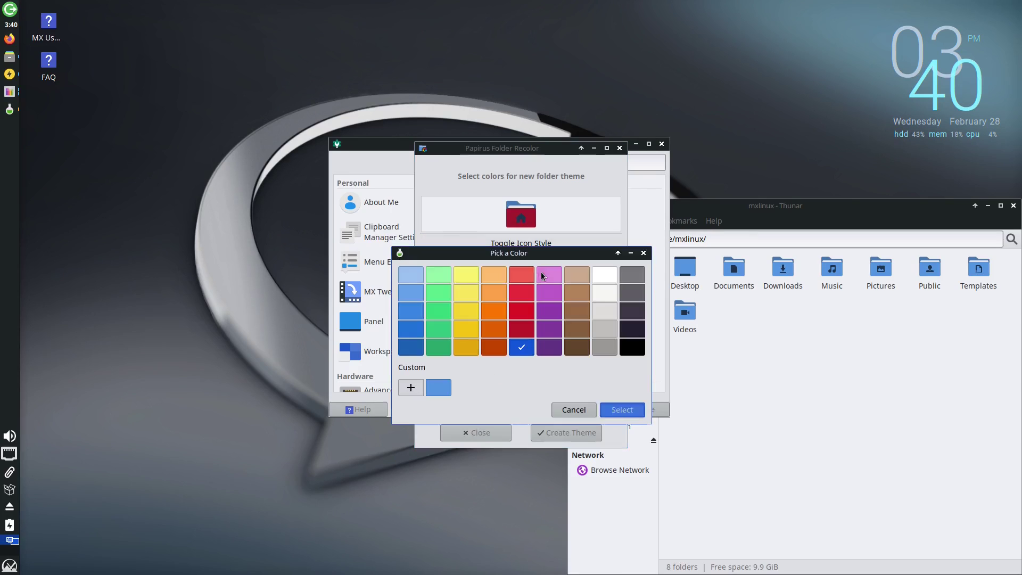
{"action": "left_click", "coordinate": [632, 348]}
{"action": "left_click", "coordinate": [621, 409]}
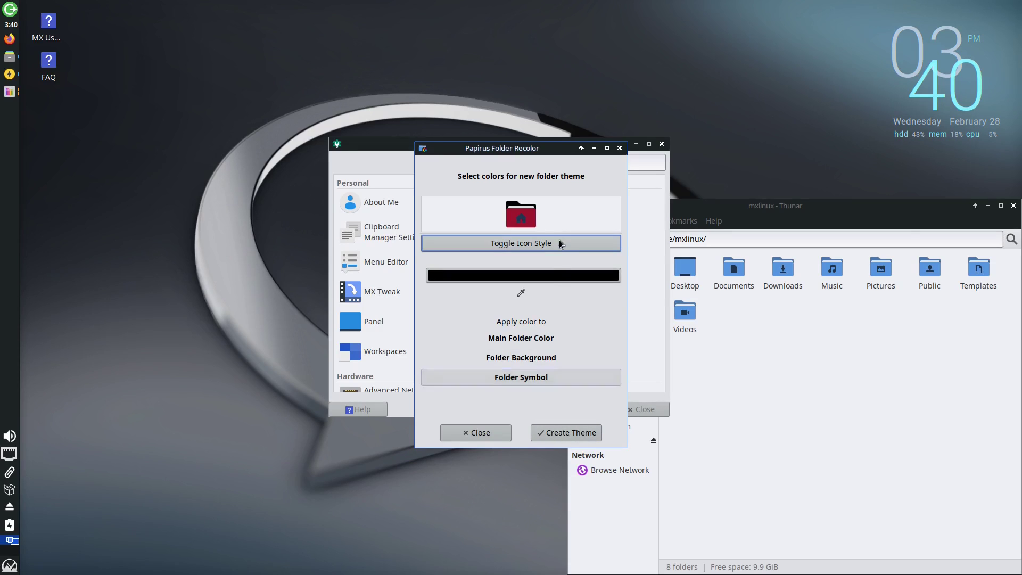
{"action": "left_click", "coordinate": [547, 276]}
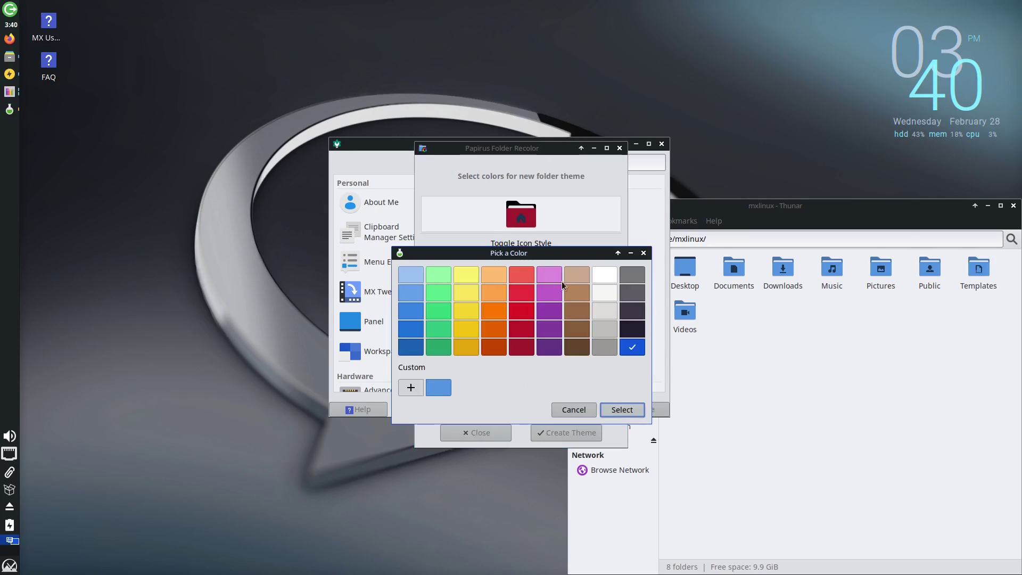
{"action": "left_click", "coordinate": [467, 347]}
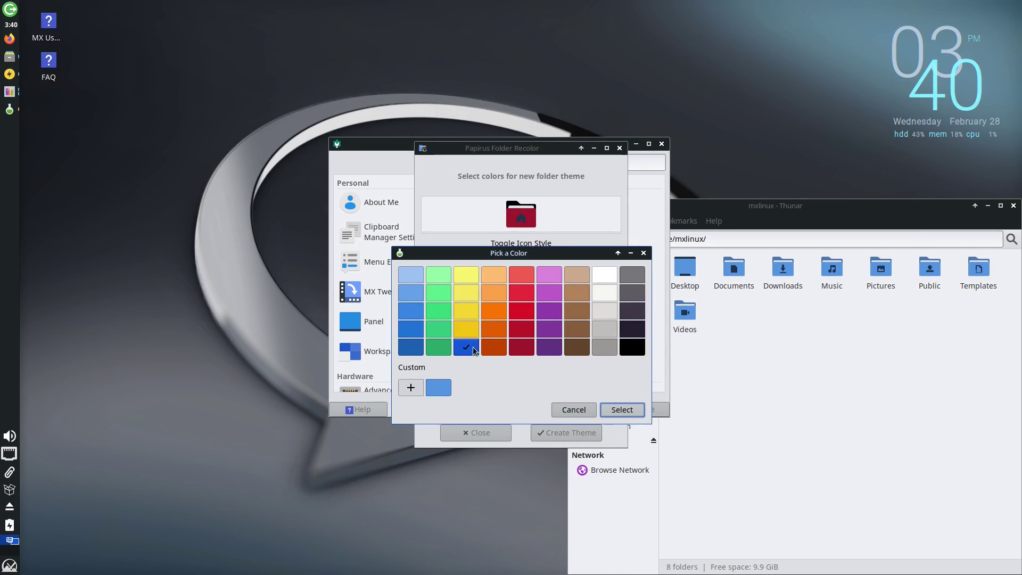
{"action": "left_click", "coordinate": [469, 332]}
{"action": "left_click", "coordinate": [621, 410]}
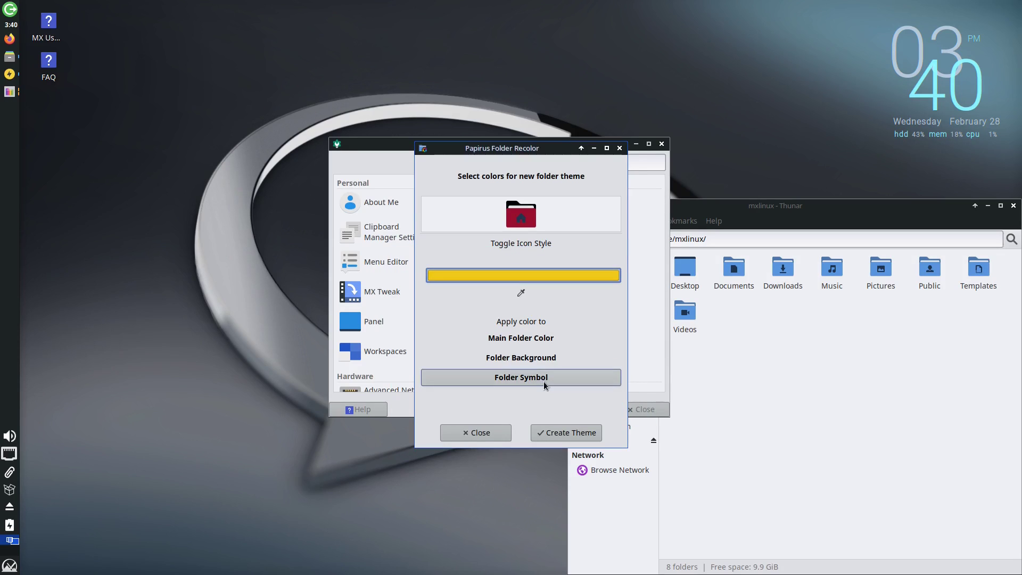
{"action": "left_click", "coordinate": [572, 432]}
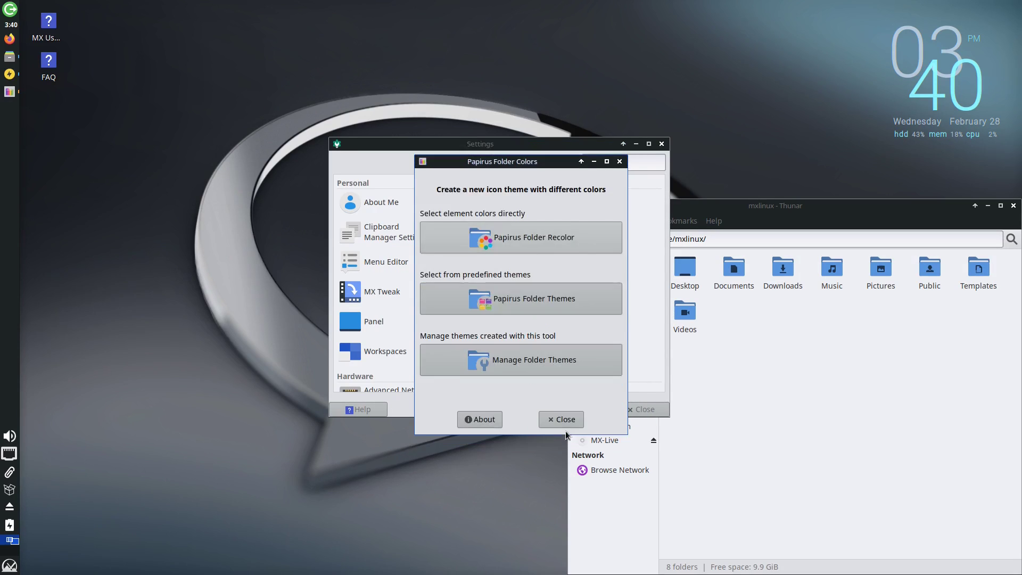
Name the folder theme 'STL-COLOR', choose dark window symbols, and generate it.
{"action": "type", "text": "STL-COLOR"}
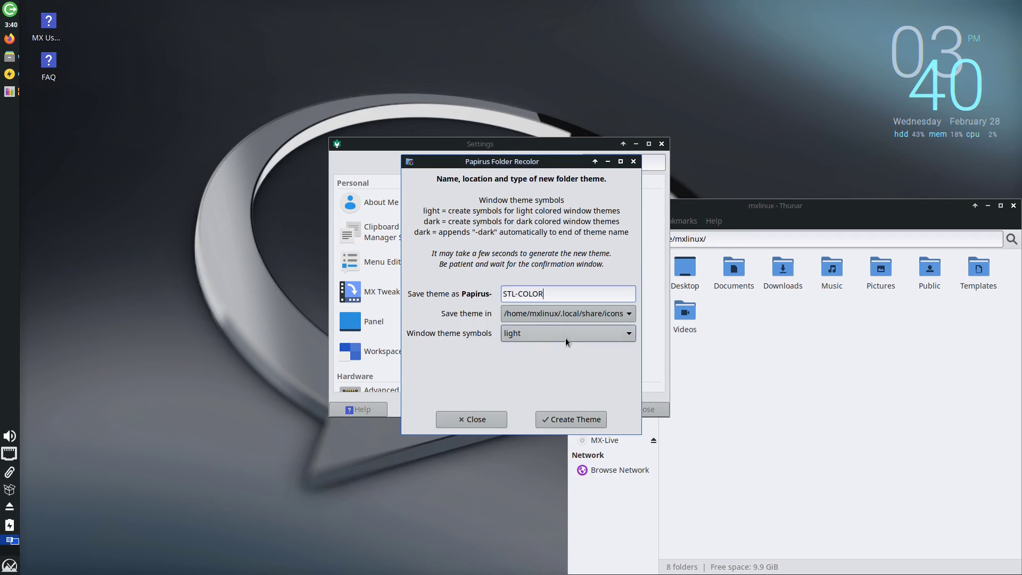
{"action": "left_click", "coordinate": [565, 335]}
{"action": "left_click", "coordinate": [524, 356]}
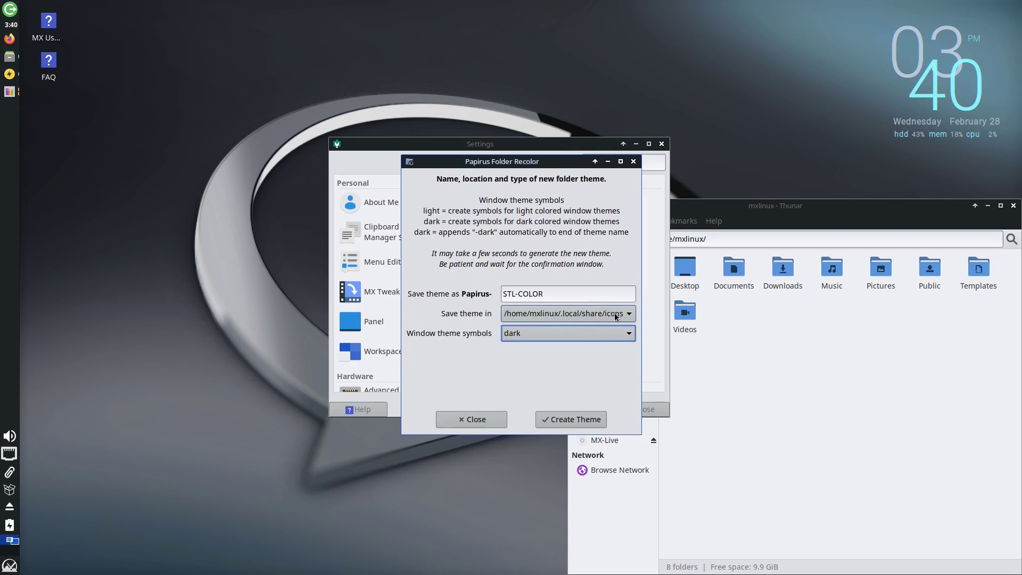
{"action": "left_click", "coordinate": [579, 420]}
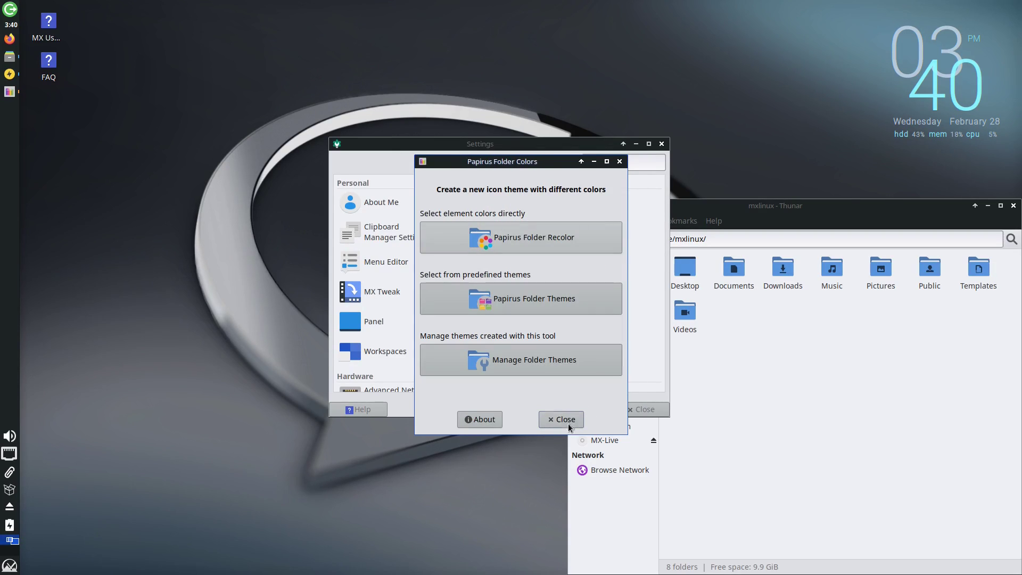
Close Papirus Folder Colors, MX Tools, the file manager and the Settings window.
{"action": "left_click", "coordinate": [566, 421]}
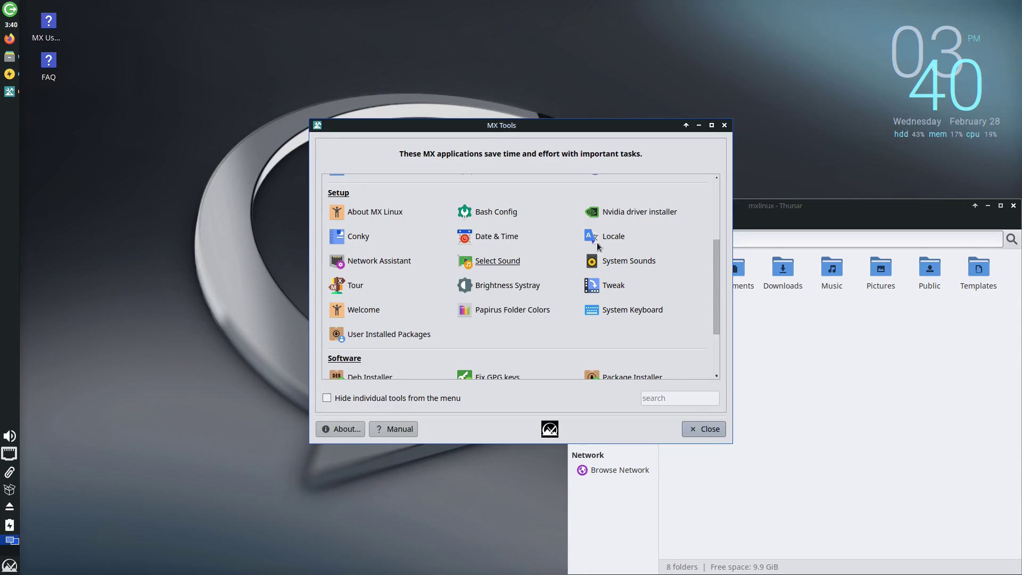
{"action": "left_click", "coordinate": [717, 427]}
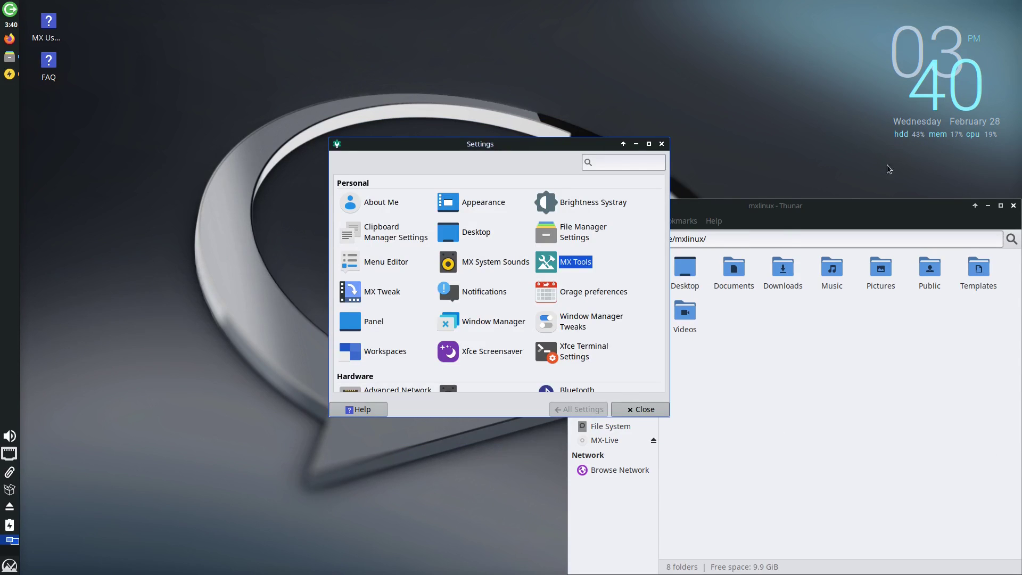
{"action": "left_click", "coordinate": [1013, 206]}
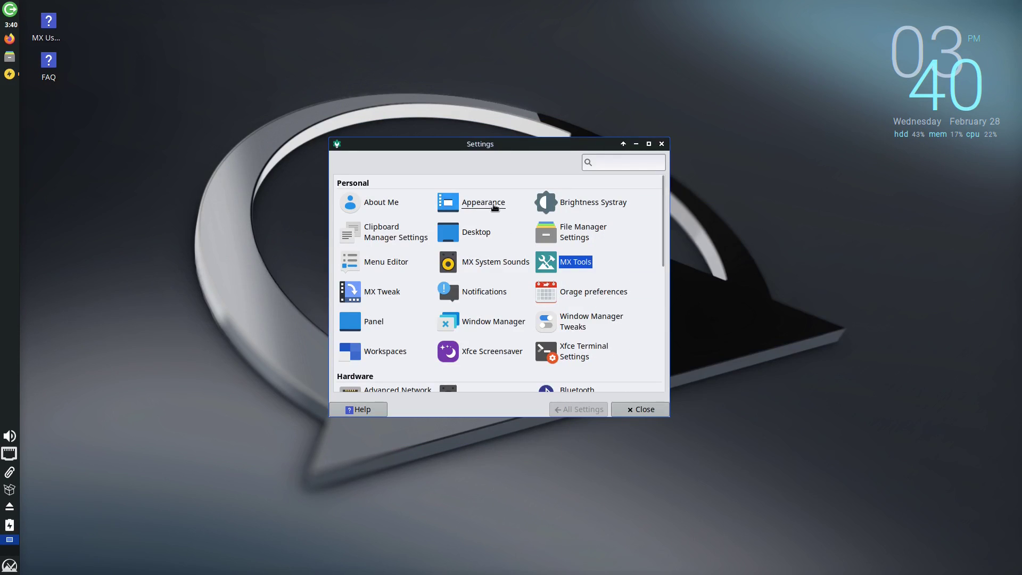
{"action": "left_click", "coordinate": [630, 409]}
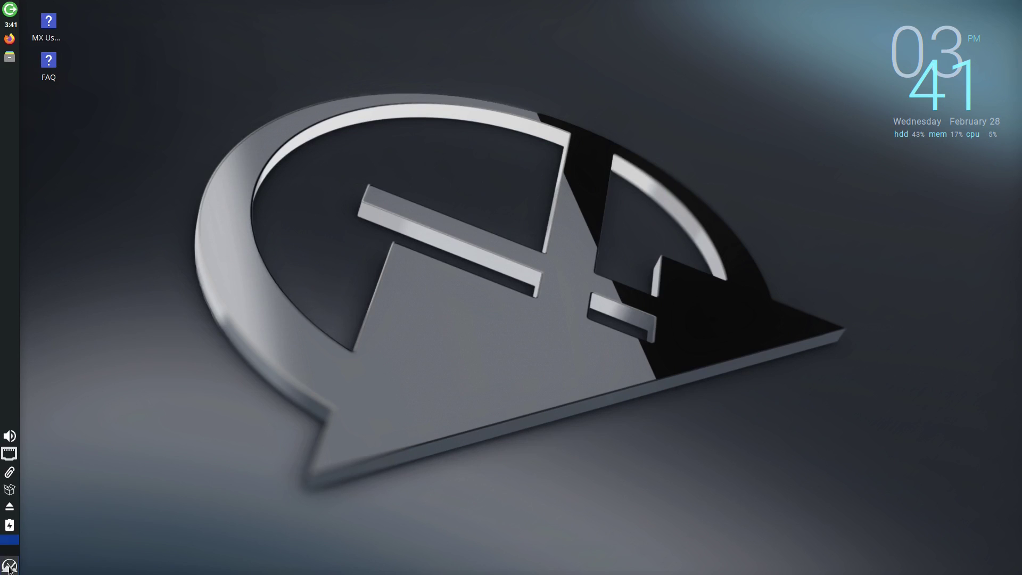
Reopen the home folder in the file manager and cancel the log-out prompt.
{"action": "left_click", "coordinate": [10, 57]}
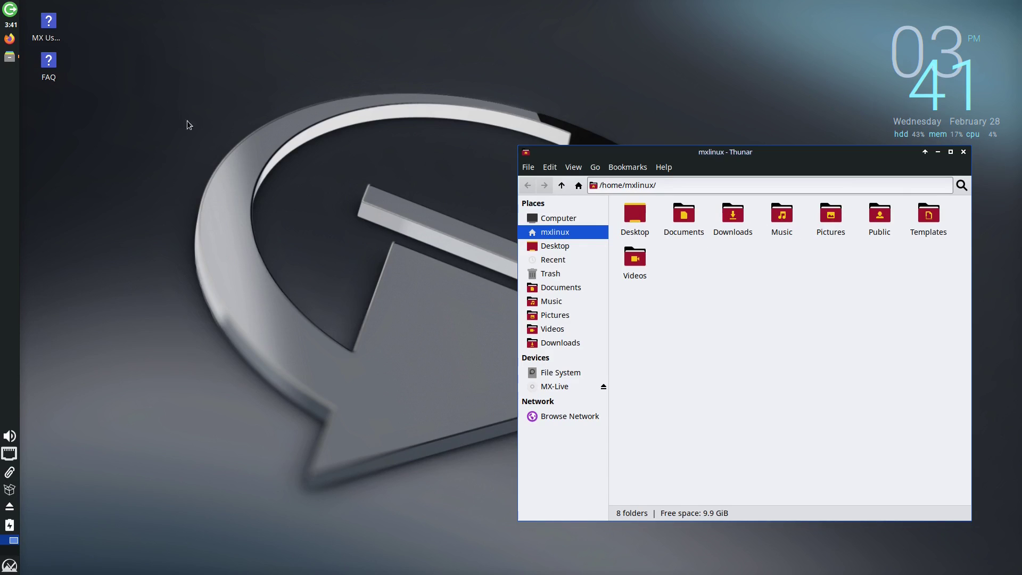
{"action": "left_click", "coordinate": [10, 19]}
{"action": "left_click", "coordinate": [579, 365]}
Relaunch MX Tools via a 'tool' menu search and scroll to its Software section.
{"action": "left_click", "coordinate": [10, 565]}
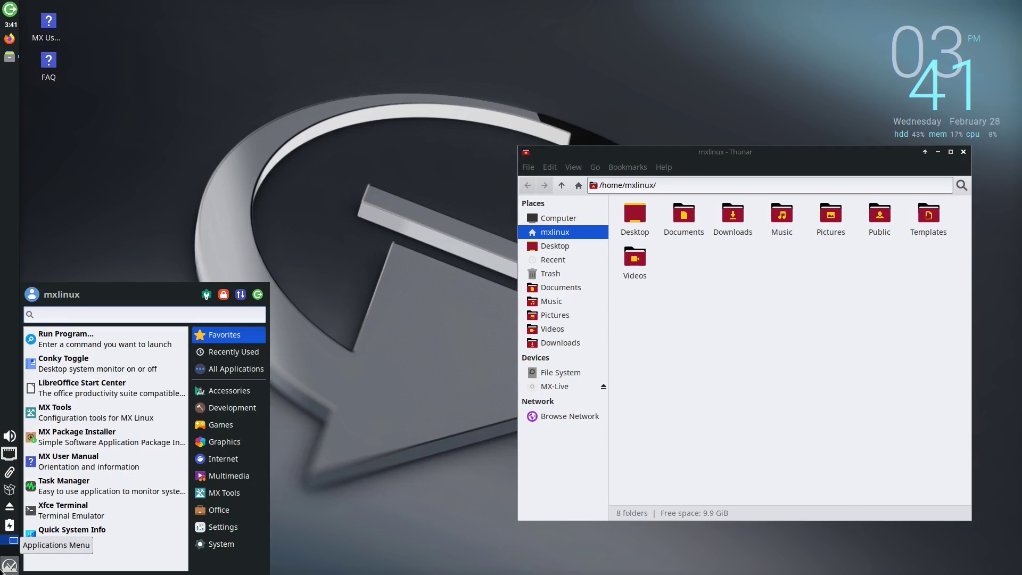
{"action": "type", "text": "tool"}
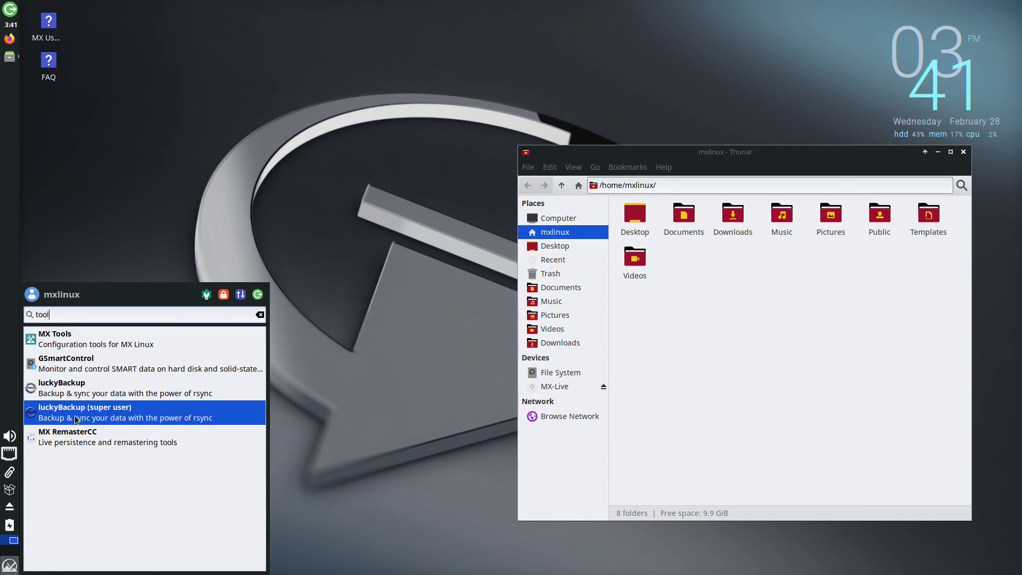
{"action": "left_click", "coordinate": [94, 339]}
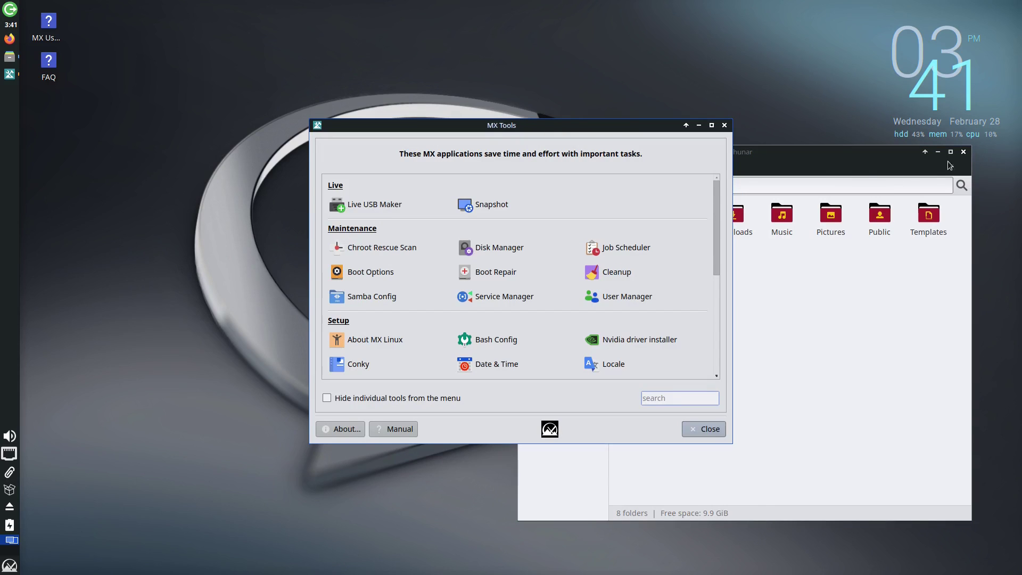
{"action": "left_click", "coordinate": [964, 153]}
{"action": "scroll", "coordinate": [653, 251], "scroll_direction": "down", "scroll_amount": 4}
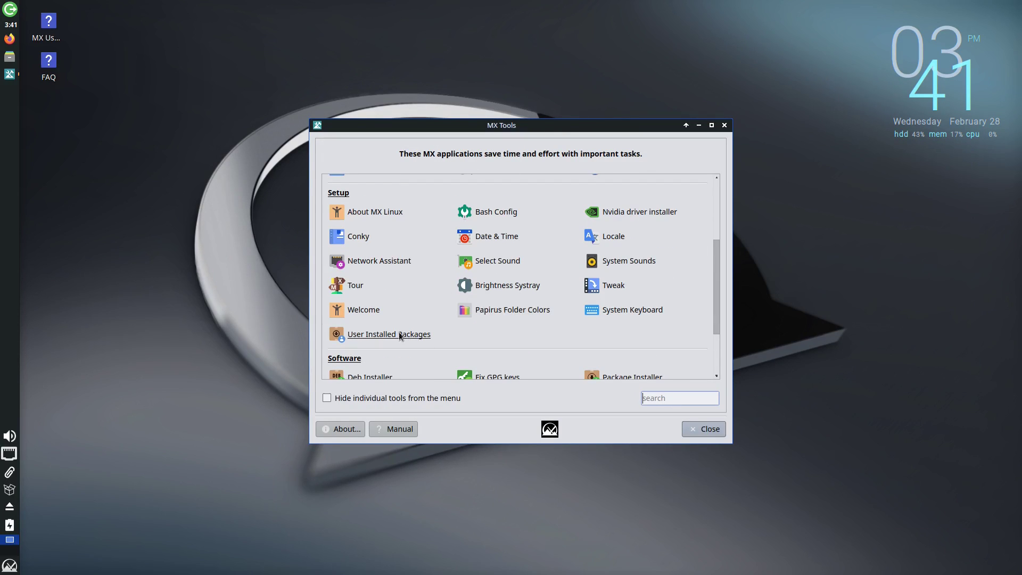
{"action": "scroll", "coordinate": [452, 325], "scroll_direction": "down", "scroll_amount": 3}
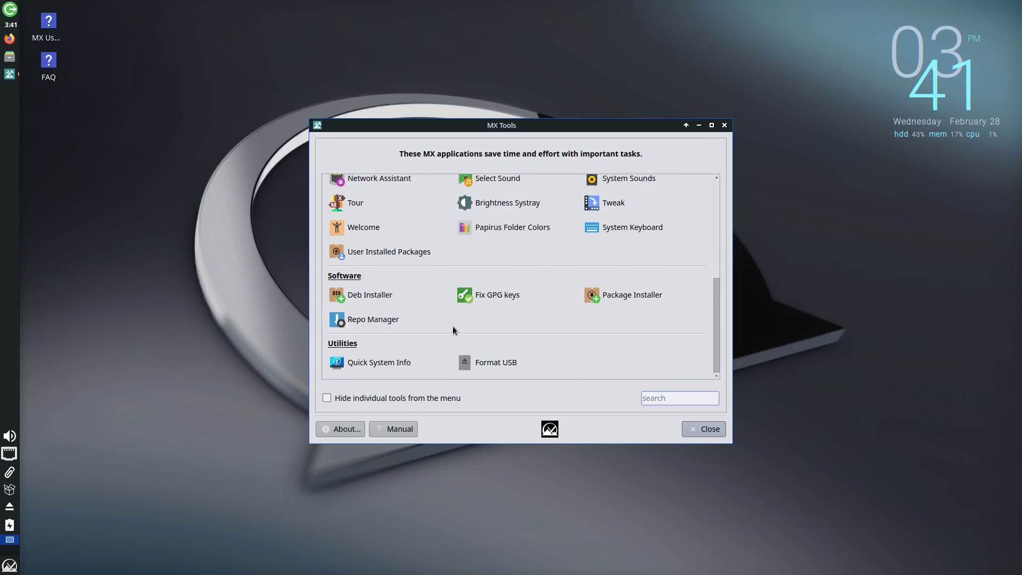
{"action": "left_click", "coordinate": [641, 301]}
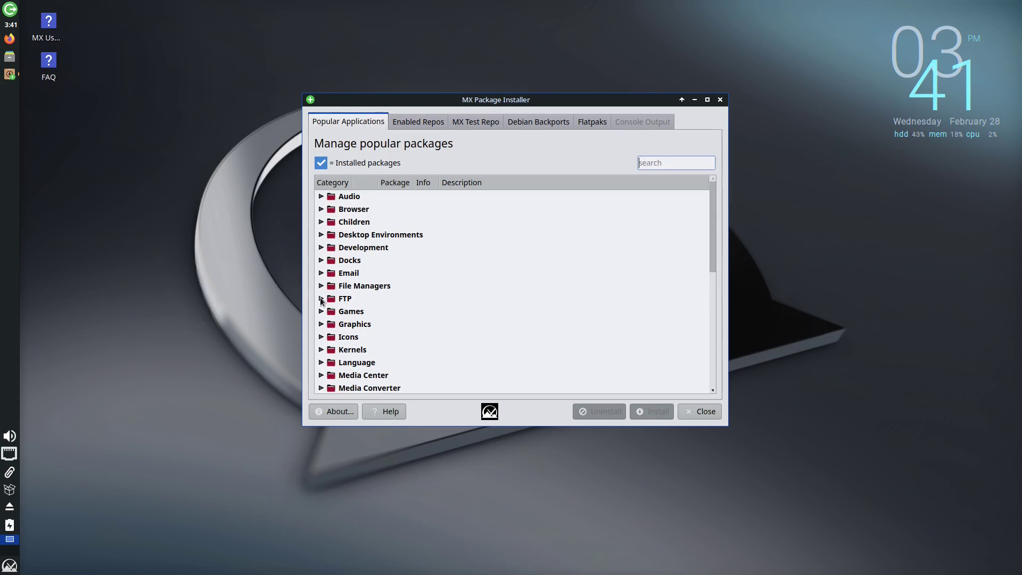
{"action": "scroll", "coordinate": [322, 282], "scroll_direction": "down", "scroll_amount": 4}
{"action": "scroll", "coordinate": [327, 274], "scroll_direction": "up", "scroll_amount": 3}
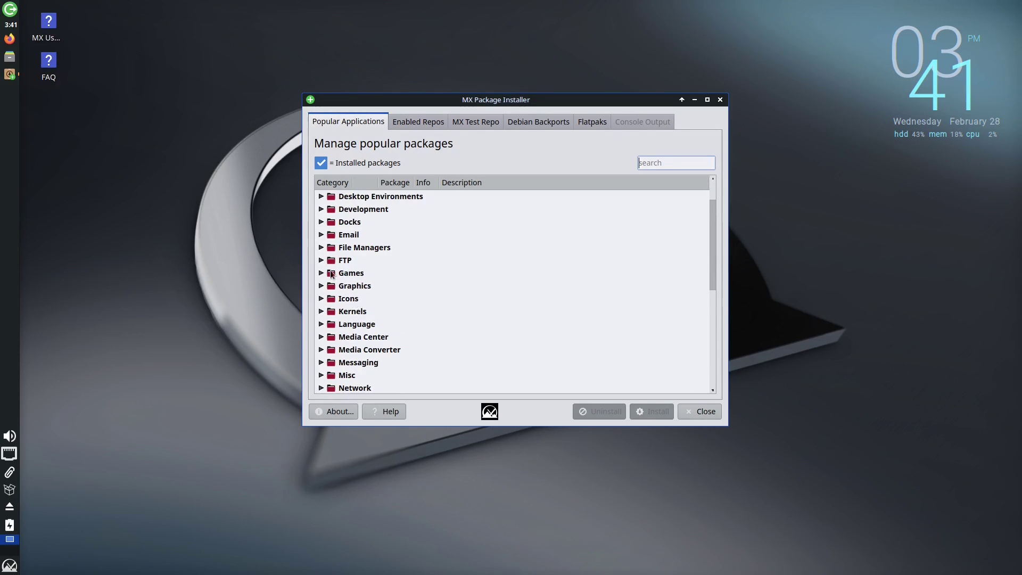
{"action": "left_click", "coordinate": [321, 260]}
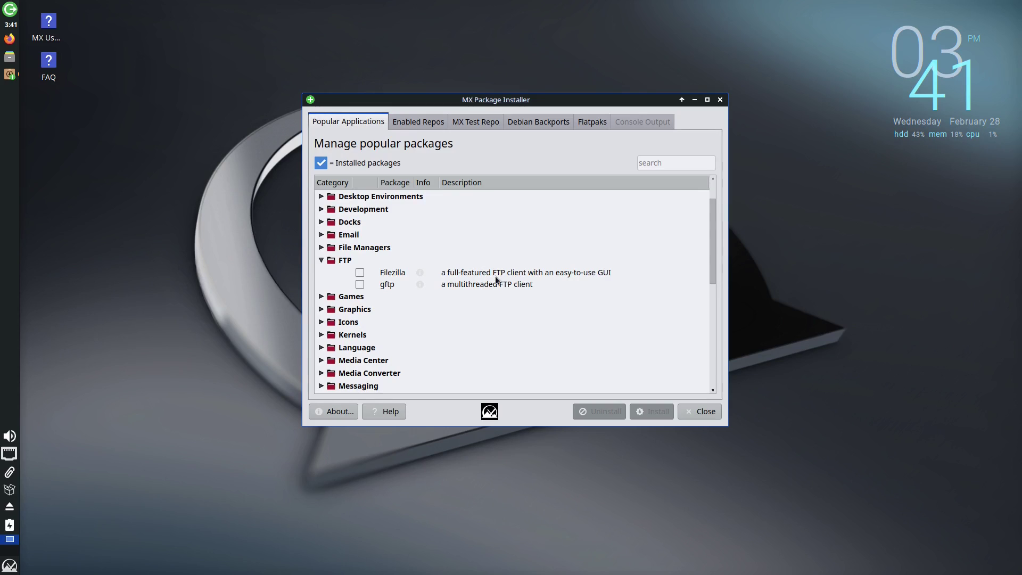
{"action": "left_click", "coordinate": [322, 261]}
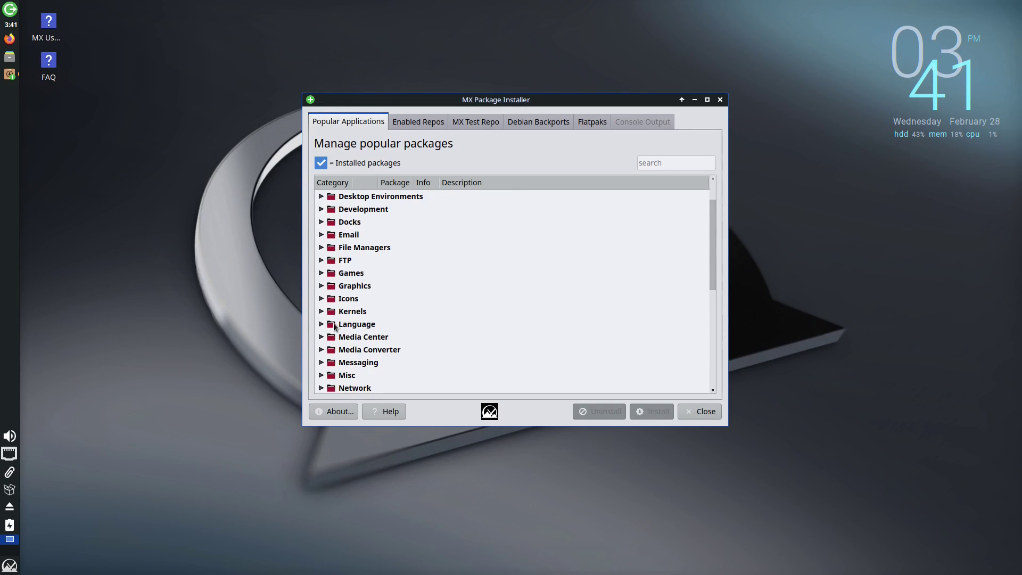
{"action": "scroll", "coordinate": [335, 326], "scroll_direction": "down", "scroll_amount": 2}
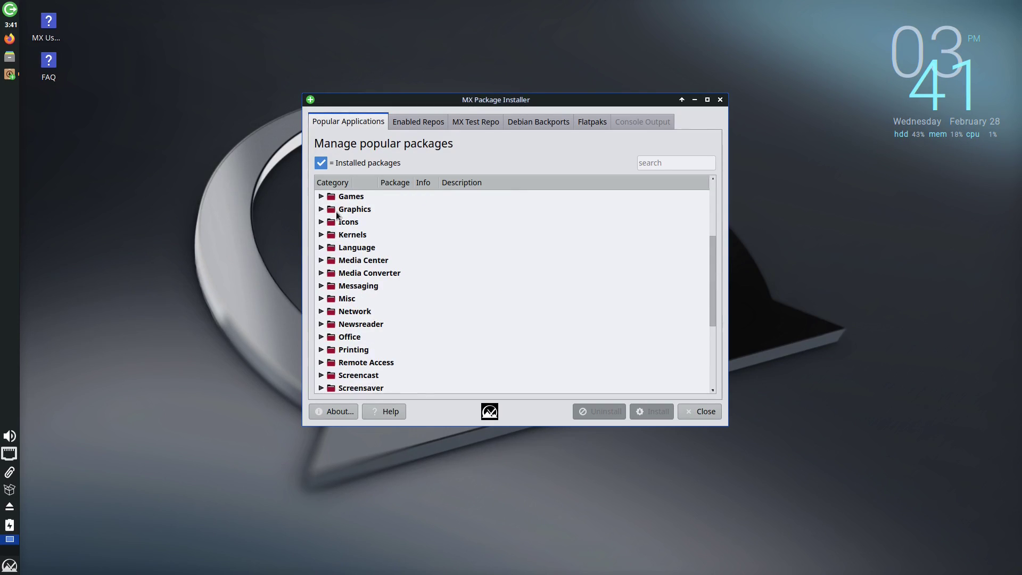
{"action": "left_click", "coordinate": [321, 336]}
{"action": "scroll", "coordinate": [508, 298], "scroll_direction": "down", "scroll_amount": 3}
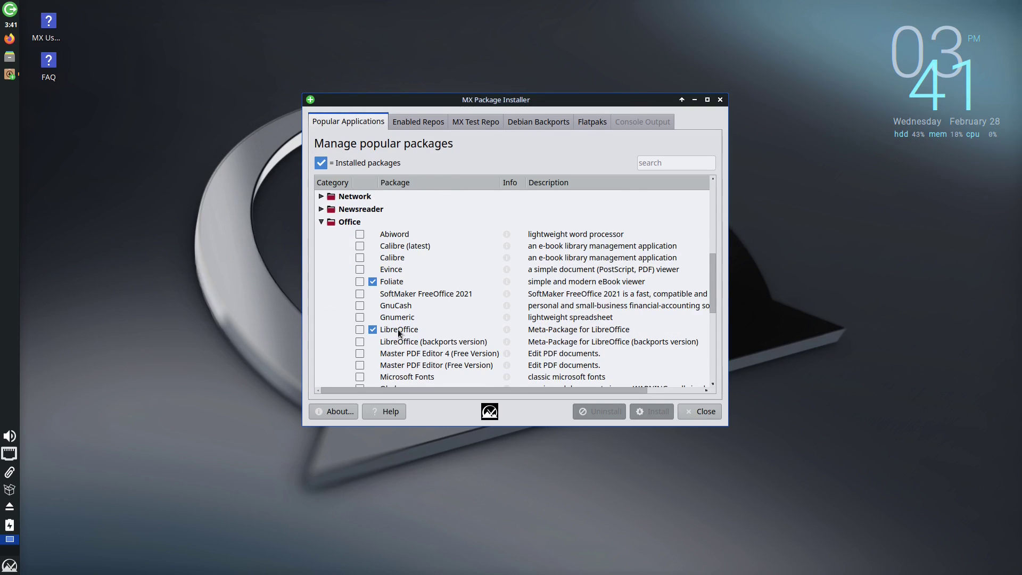
{"action": "scroll", "coordinate": [427, 329], "scroll_direction": "down", "scroll_amount": 2}
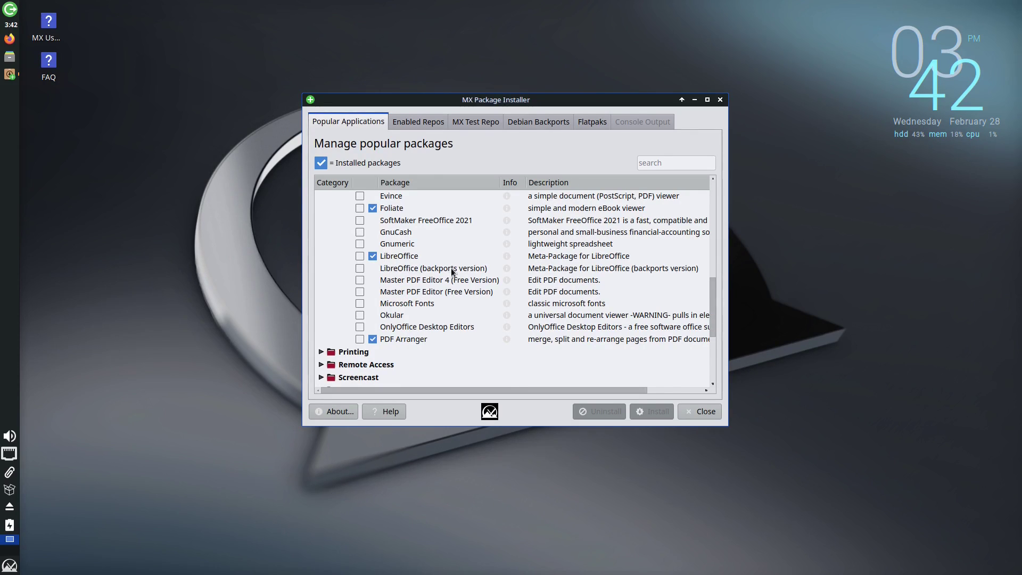
{"action": "scroll", "coordinate": [455, 269], "scroll_direction": "up", "scroll_amount": 1}
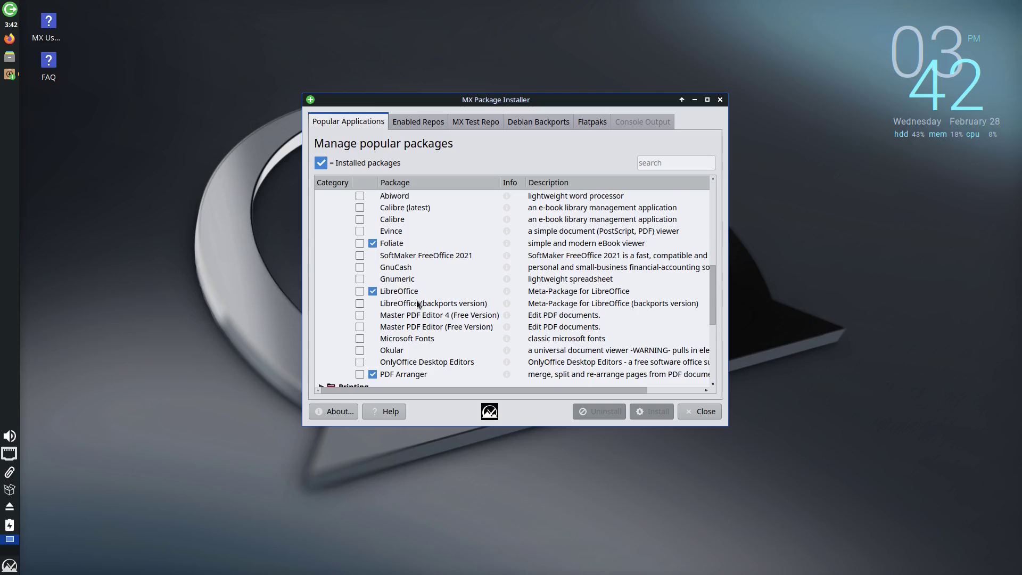
{"action": "scroll", "coordinate": [415, 273], "scroll_direction": "up", "scroll_amount": 1}
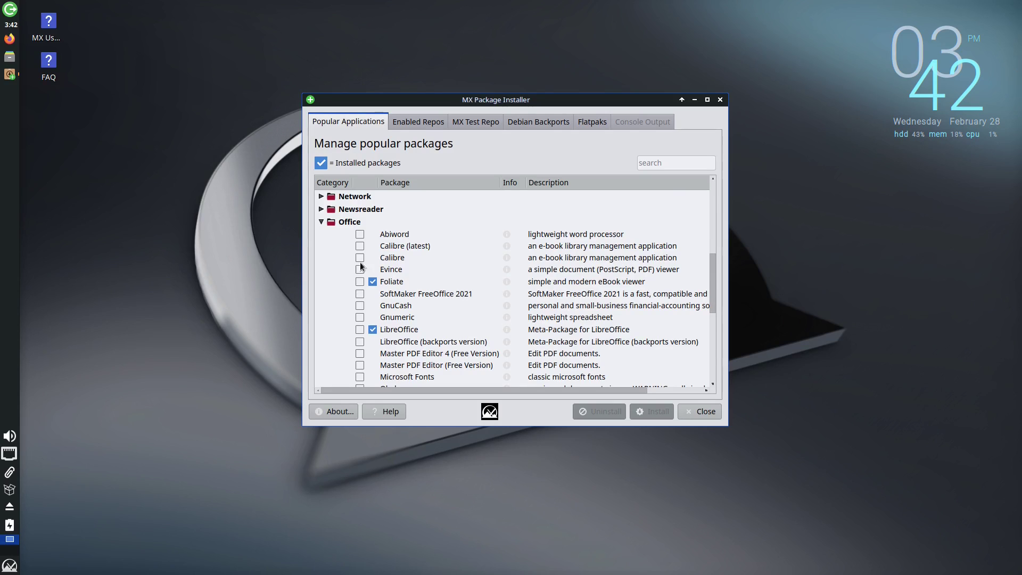
{"action": "left_click", "coordinate": [321, 222]}
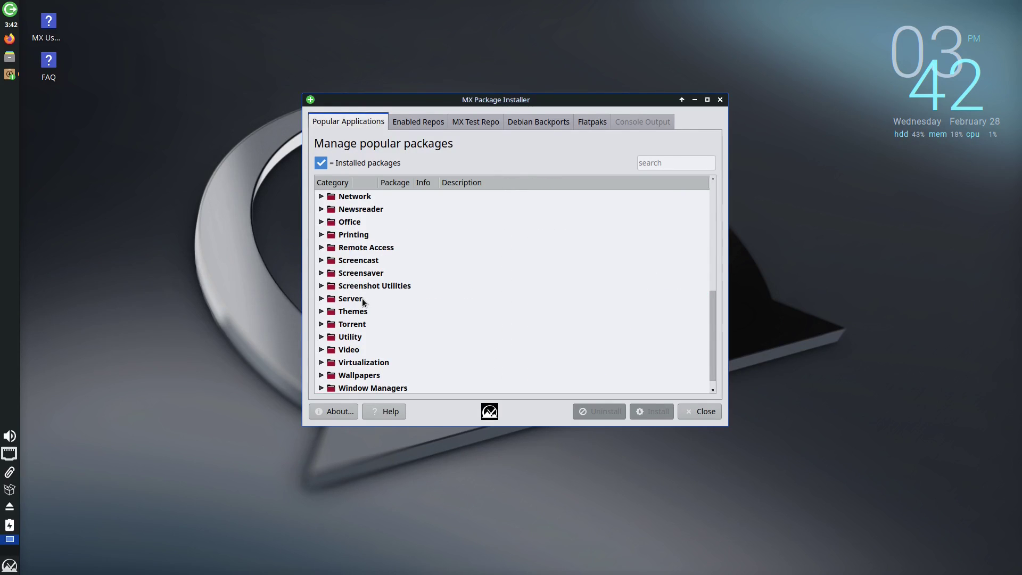
{"action": "left_click", "coordinate": [321, 313]}
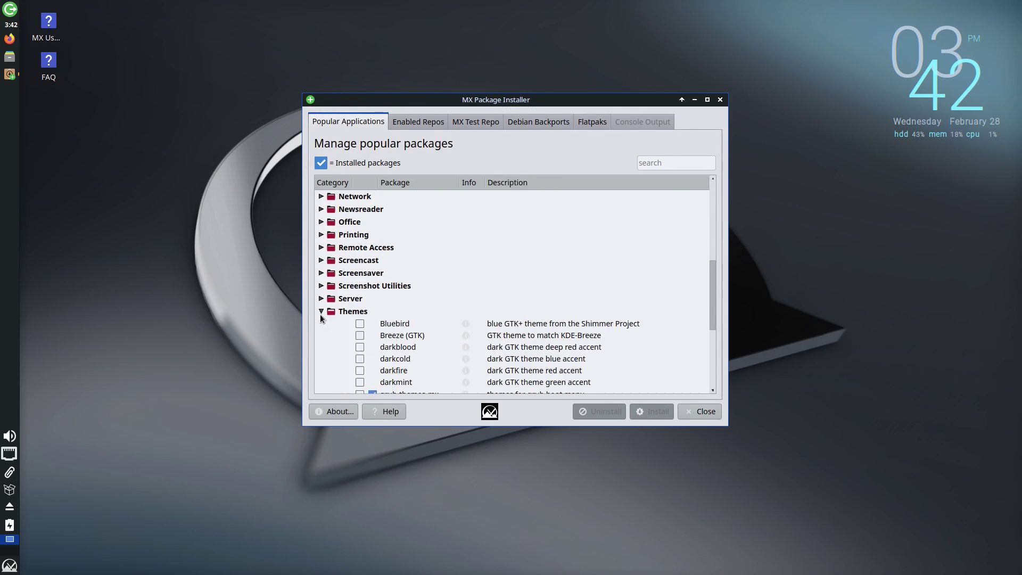
{"action": "scroll", "coordinate": [389, 316], "scroll_direction": "down", "scroll_amount": 5}
{"action": "scroll", "coordinate": [389, 316], "scroll_direction": "up", "scroll_amount": 3}
{"action": "scroll", "coordinate": [388, 316], "scroll_direction": "up", "scroll_amount": 1}
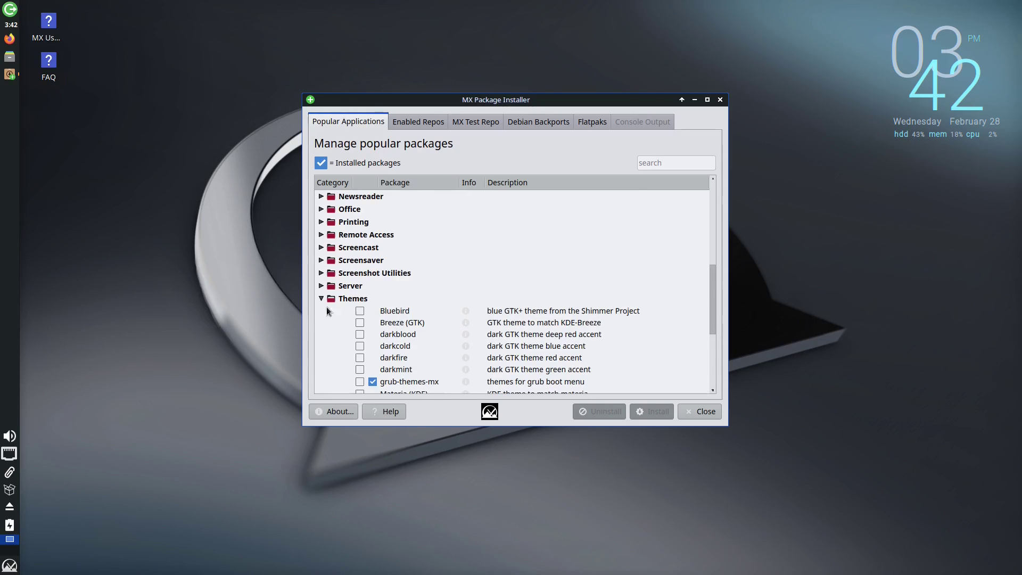
{"action": "left_click", "coordinate": [321, 306]}
{"action": "scroll", "coordinate": [365, 264], "scroll_direction": "up", "scroll_amount": 6}
{"action": "scroll", "coordinate": [359, 242], "scroll_direction": "up", "scroll_amount": 1}
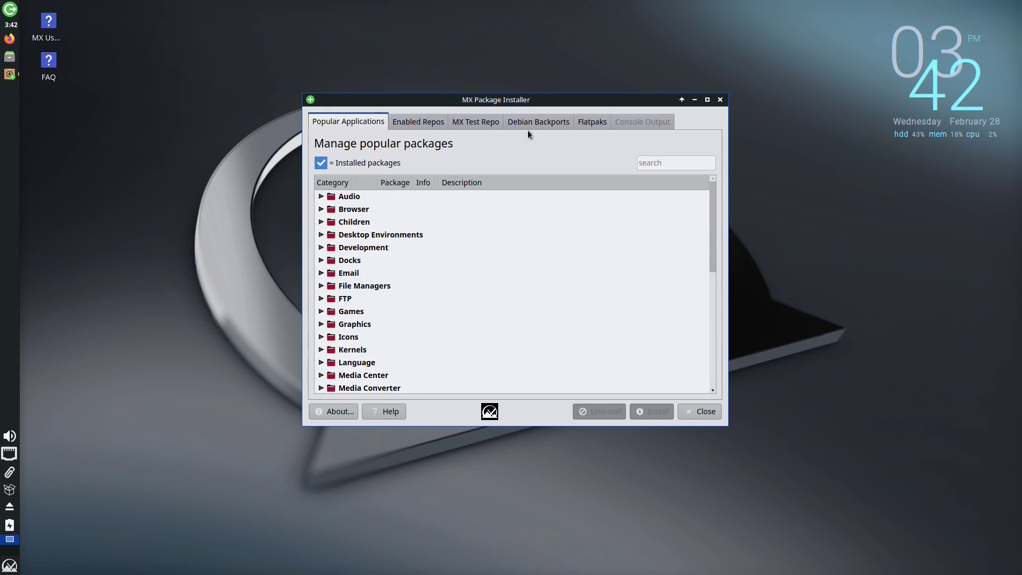
Open Enabled Repos, authenticate with the account password, and browse the 65023-package list.
{"action": "left_click", "coordinate": [427, 122]}
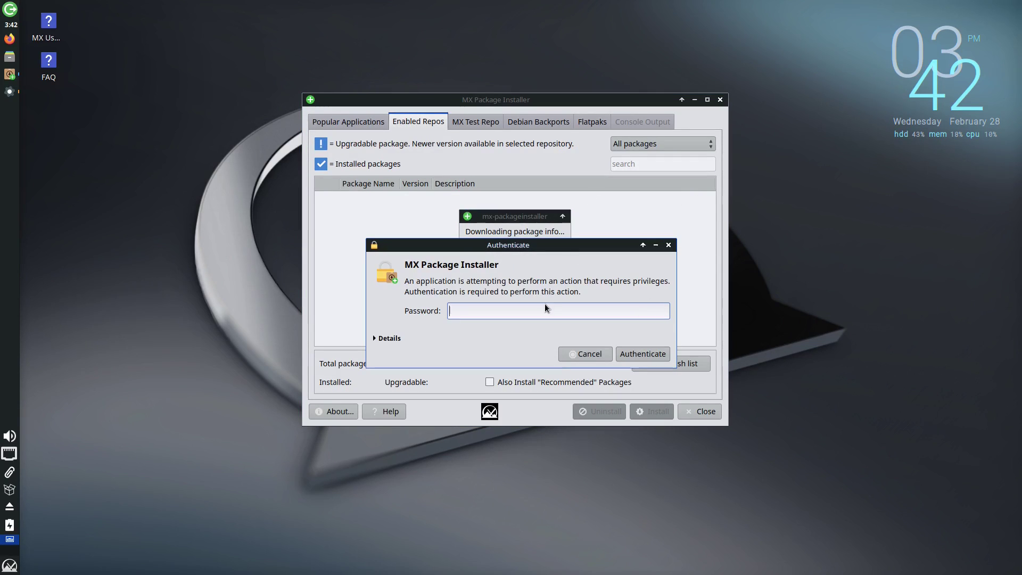
{"action": "type", "text": "demo"}
{"action": "key", "text": "Return"}
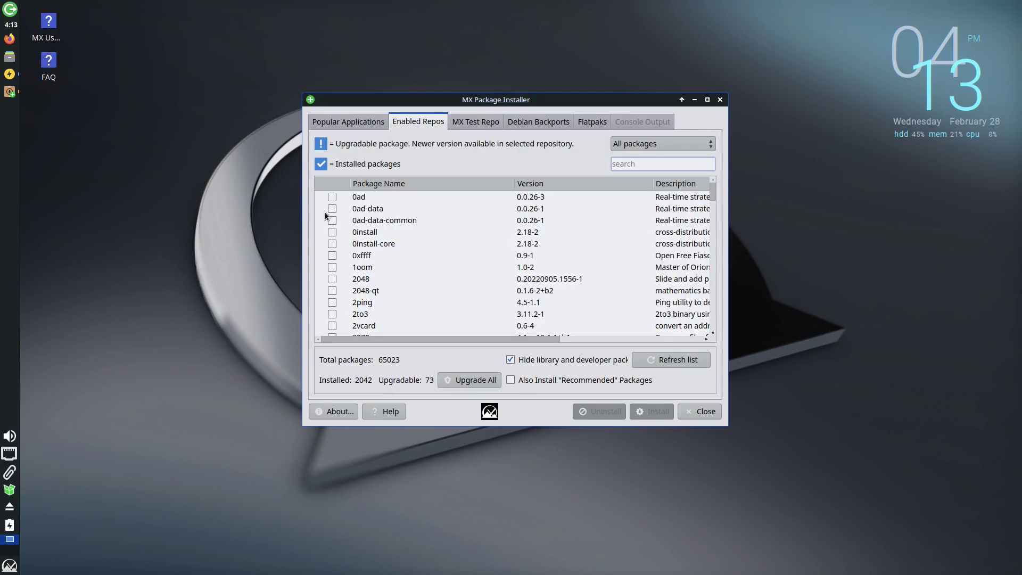
{"action": "scroll", "coordinate": [474, 242], "scroll_direction": "down", "scroll_amount": 15}
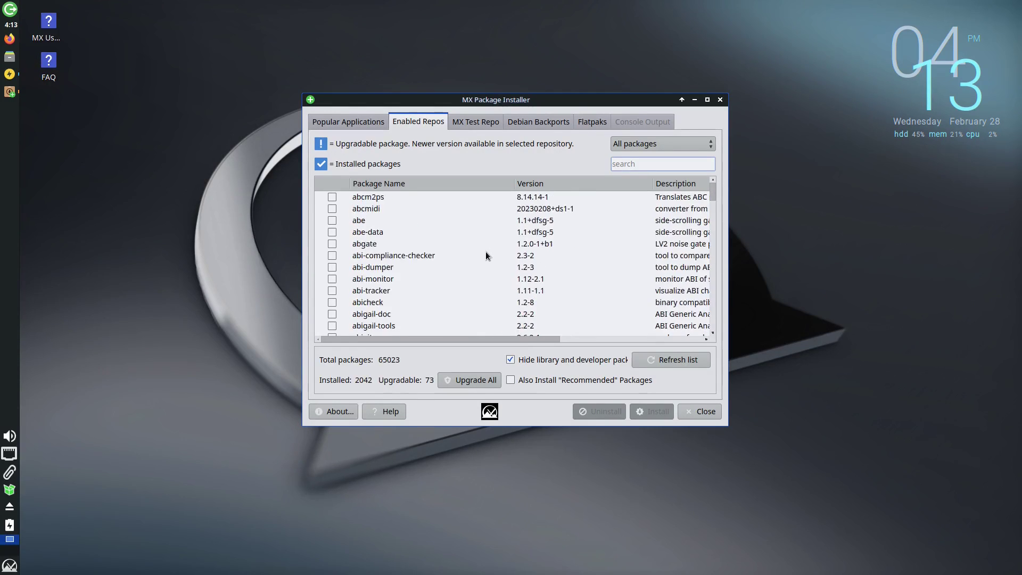
{"action": "scroll", "coordinate": [506, 261], "scroll_direction": "down", "scroll_amount": 15}
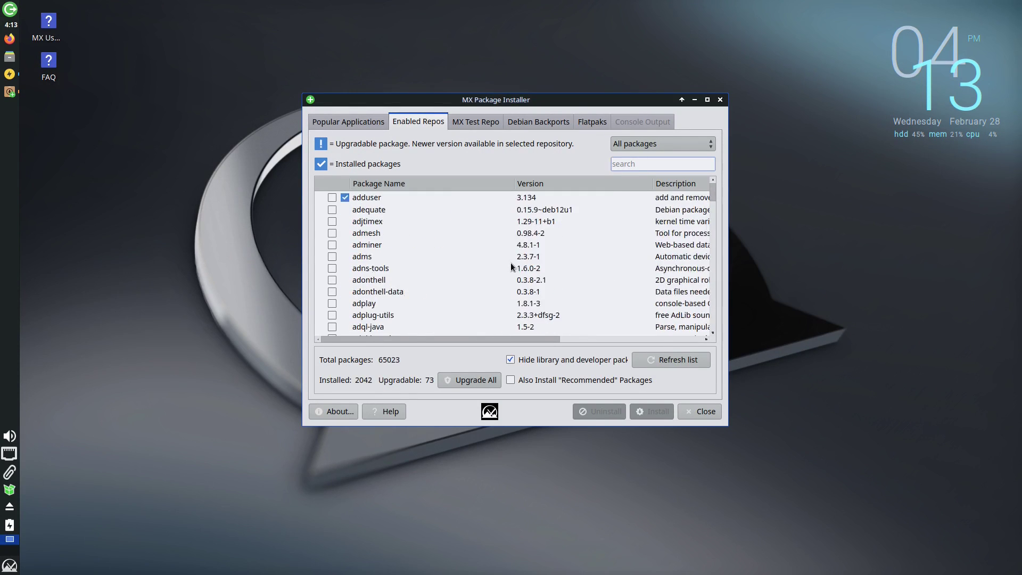
{"action": "scroll", "coordinate": [512, 260], "scroll_direction": "up", "scroll_amount": 20}
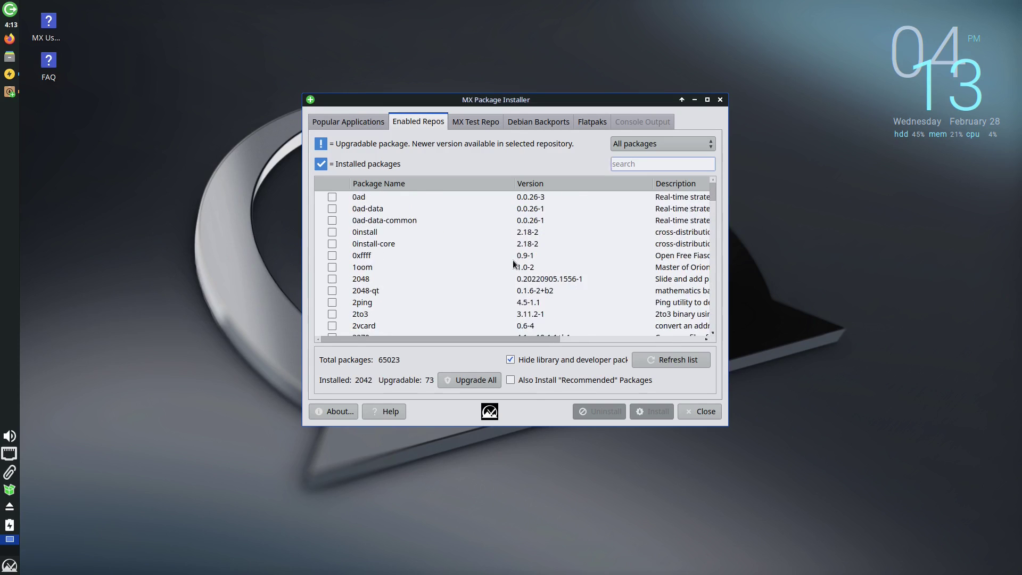
Check the MX Test Repo and 1440-package Debian Backports lists, dismissing their warnings, then reach Flatpaks.
{"action": "left_click", "coordinate": [467, 123]}
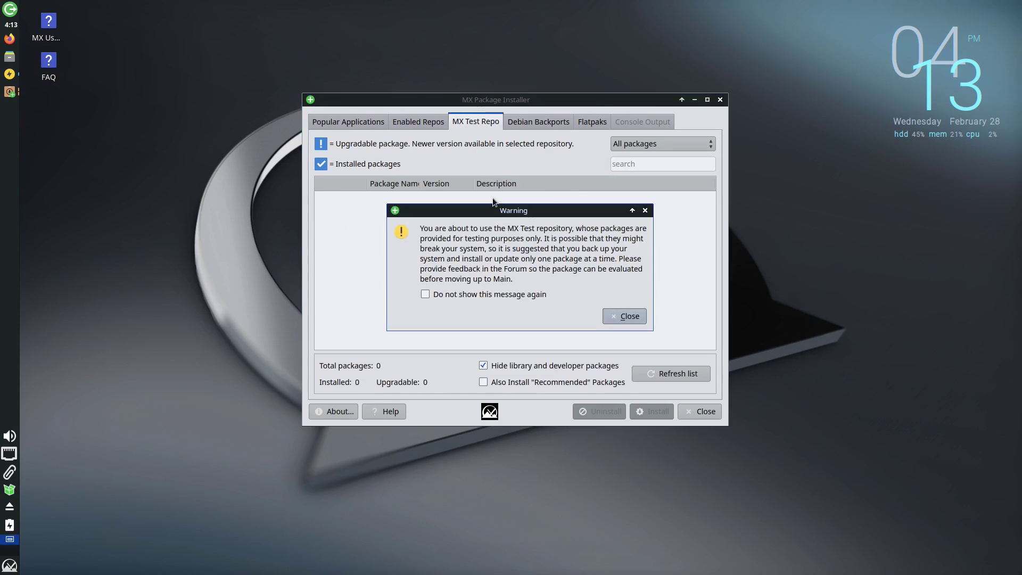
{"action": "left_click", "coordinate": [645, 211]}
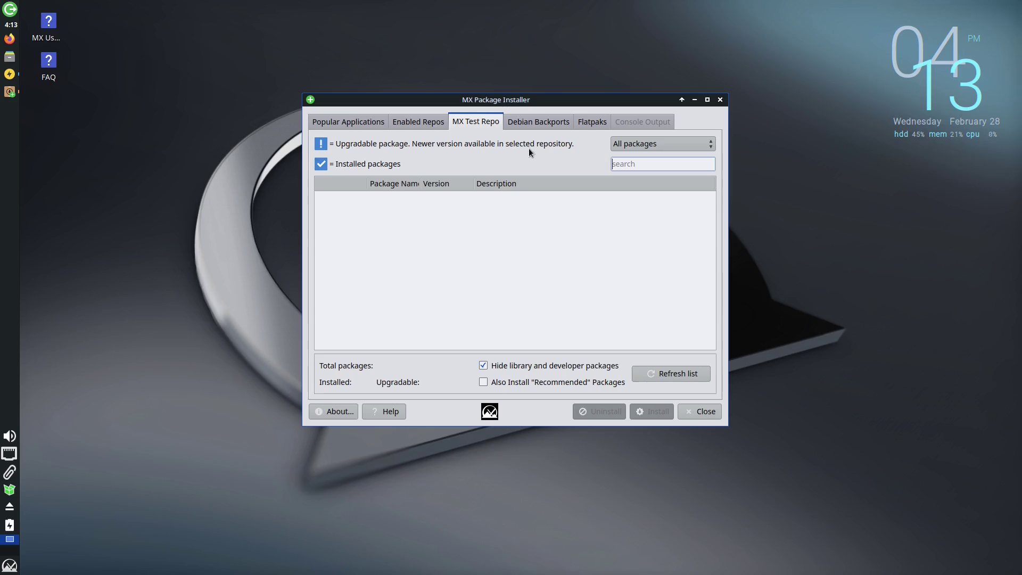
{"action": "left_click", "coordinate": [549, 122]}
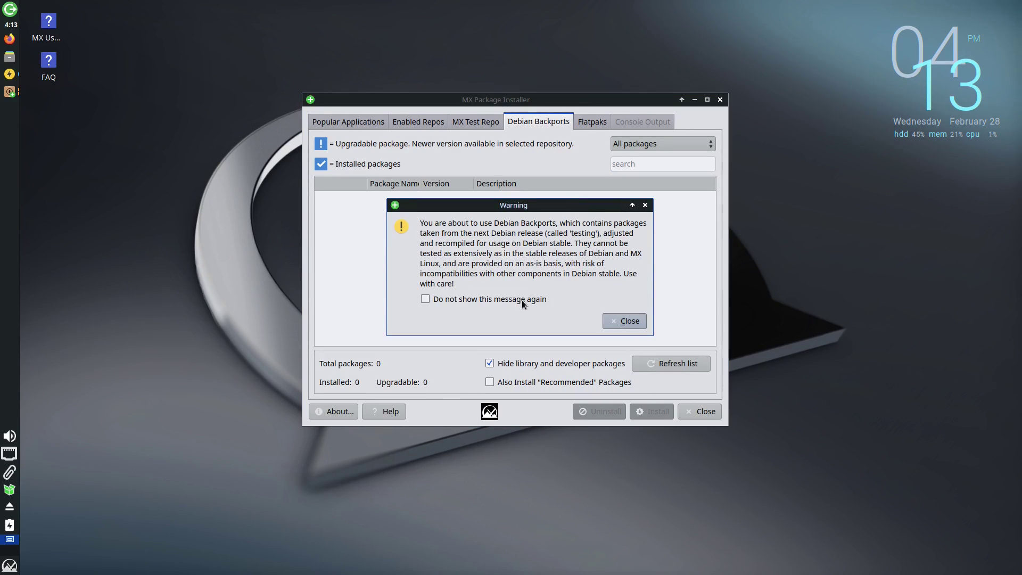
{"action": "left_click", "coordinate": [628, 317]}
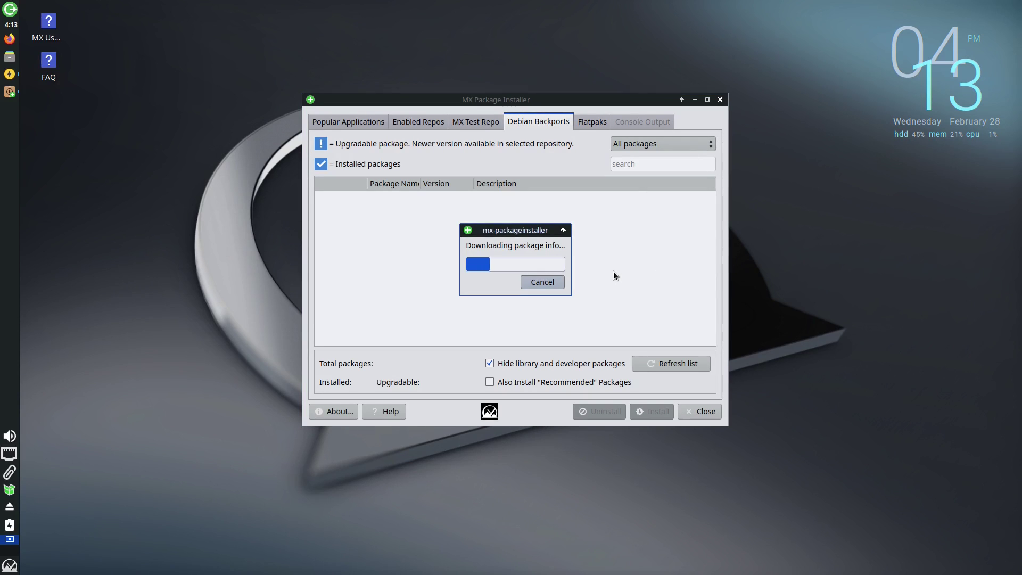
{"action": "scroll", "coordinate": [562, 255], "scroll_direction": "down", "scroll_amount": 10}
{"action": "scroll", "coordinate": [563, 261], "scroll_direction": "down", "scroll_amount": 10}
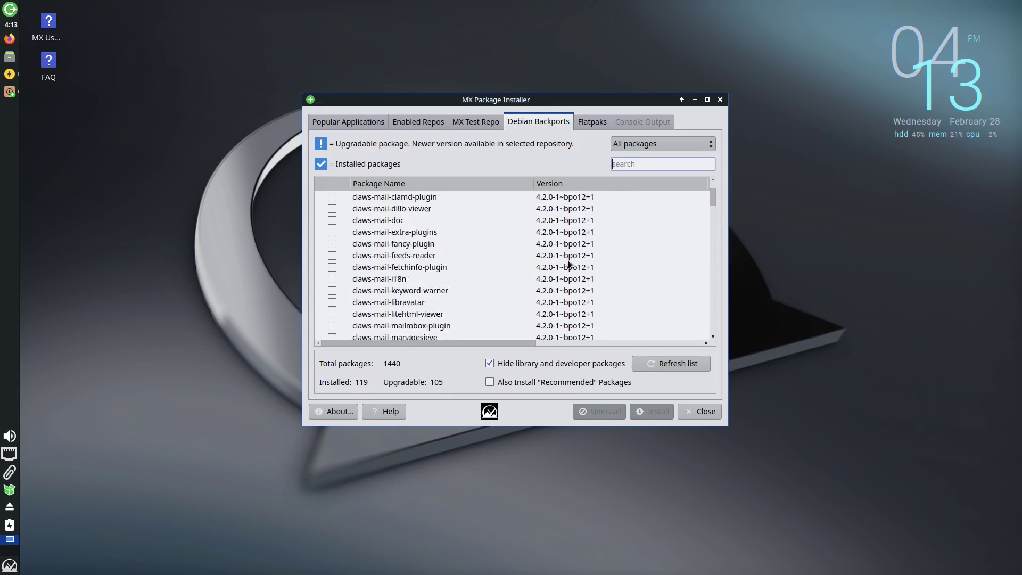
{"action": "scroll", "coordinate": [579, 269], "scroll_direction": "down", "scroll_amount": 15}
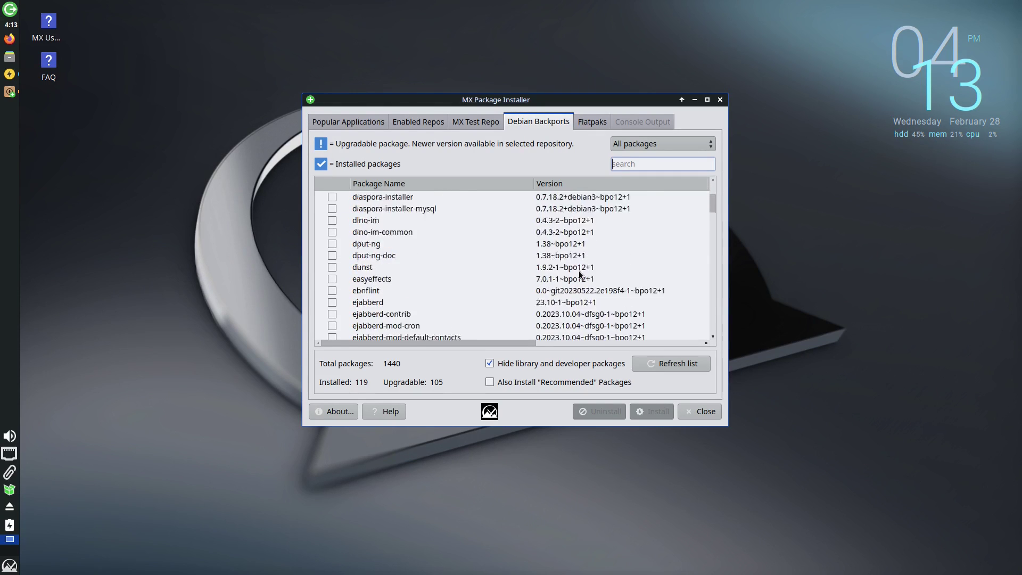
{"action": "scroll", "coordinate": [586, 277], "scroll_direction": "down", "scroll_amount": 15}
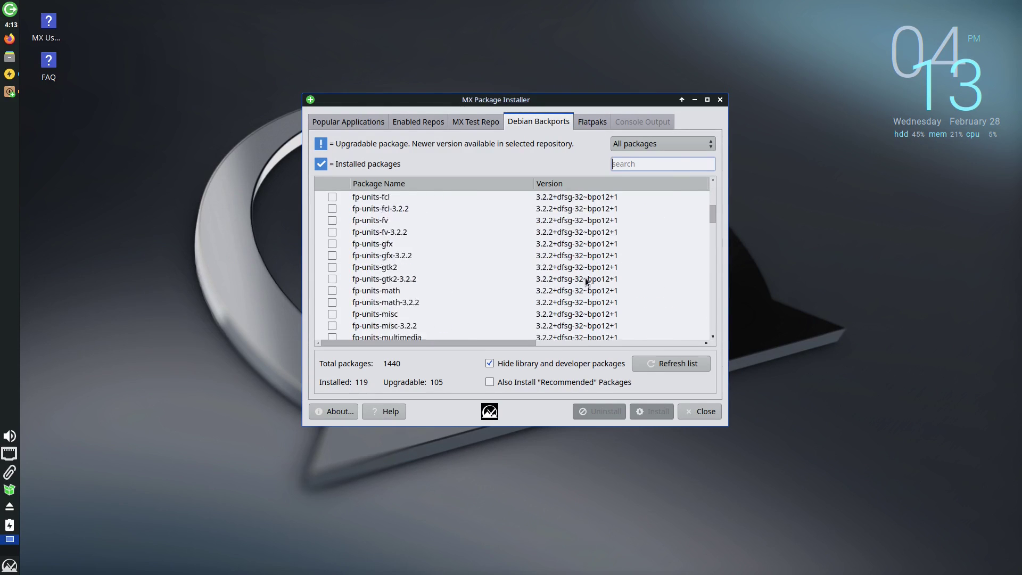
{"action": "left_click", "coordinate": [596, 119]}
Install Flatpak past the repository warning, authenticating as administrator and accepting the re-login notice.
{"action": "left_click", "coordinate": [624, 306]}
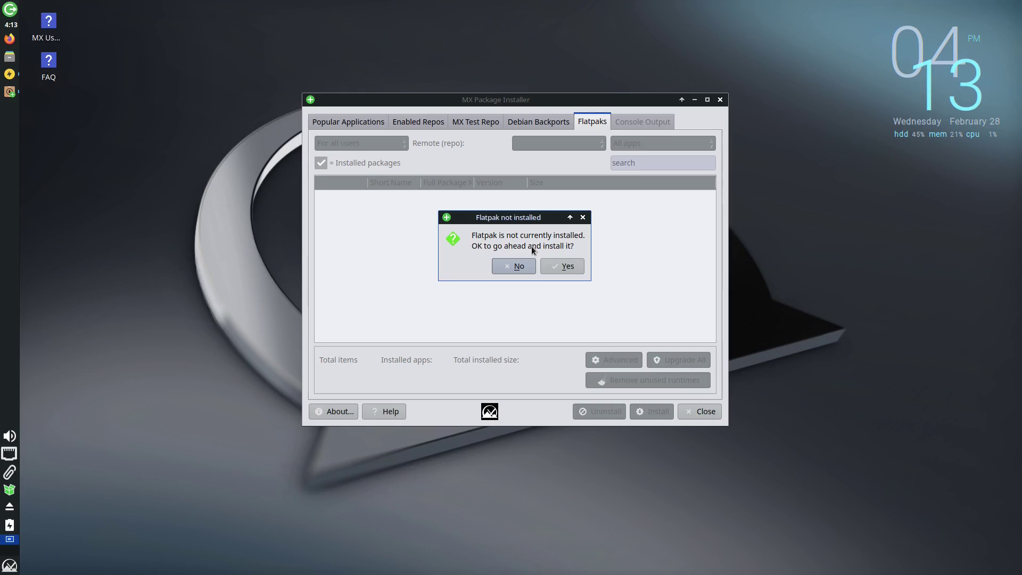
{"action": "left_click", "coordinate": [565, 266]}
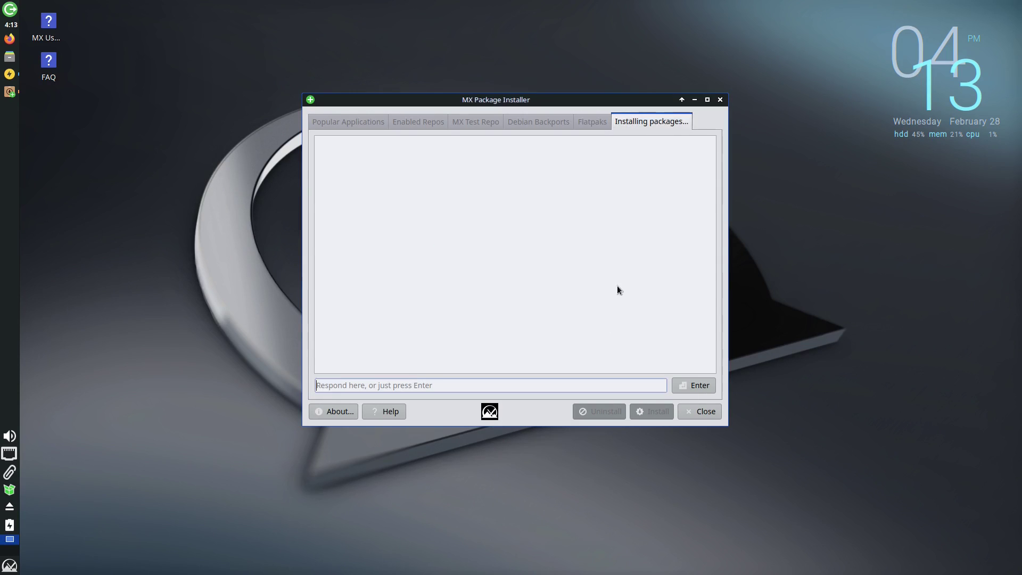
{"action": "type", "text": "•••"}
{"action": "key", "text": "Return"}
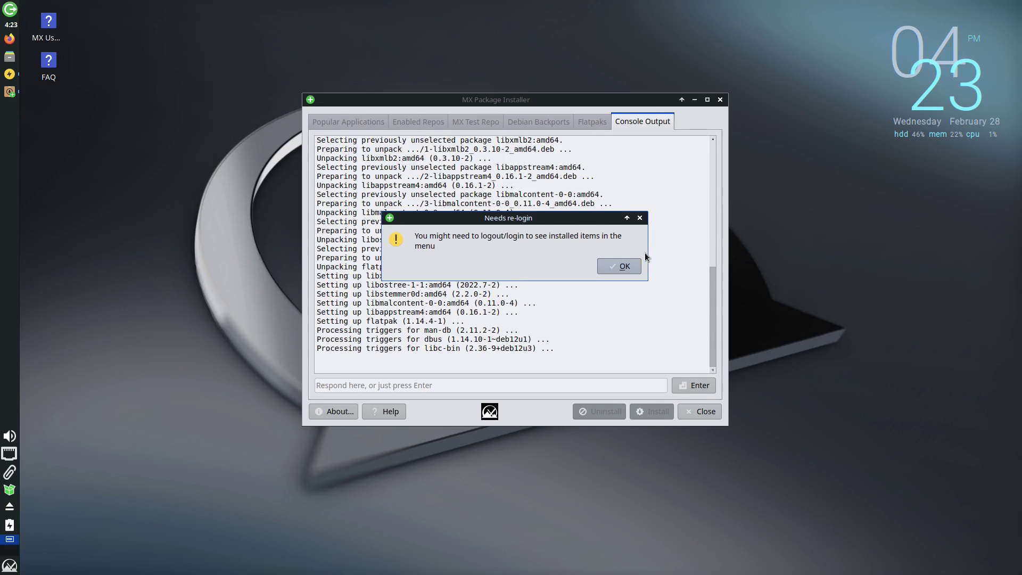
{"action": "left_click", "coordinate": [634, 264]}
Scroll through the flathub apps listed in the Flatpaks tab.
{"action": "scroll", "coordinate": [479, 255], "scroll_direction": "down", "scroll_amount": 20}
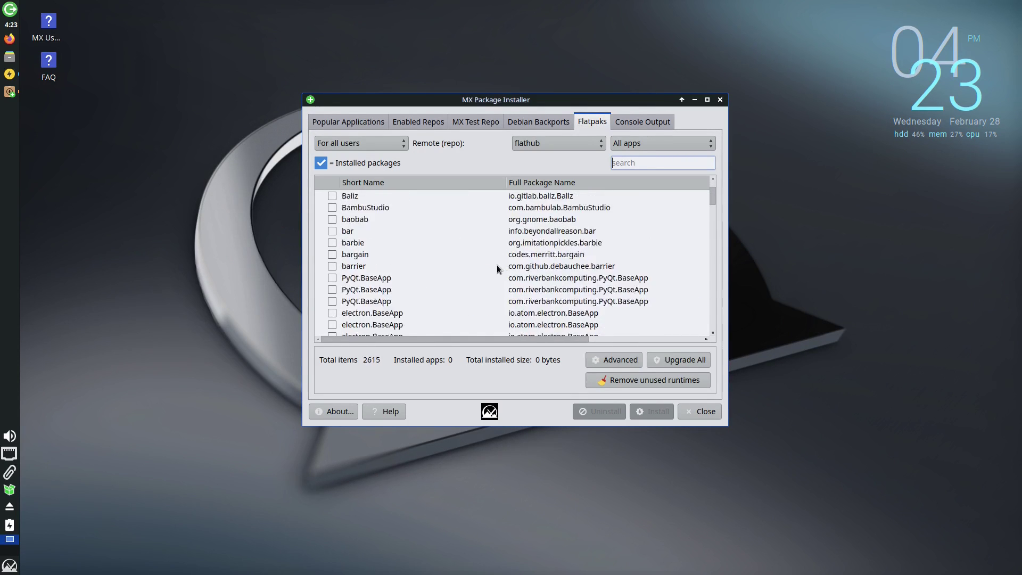
{"action": "scroll", "coordinate": [495, 269], "scroll_direction": "down", "scroll_amount": 20}
{"action": "scroll", "coordinate": [534, 293], "scroll_direction": "down", "scroll_amount": 5}
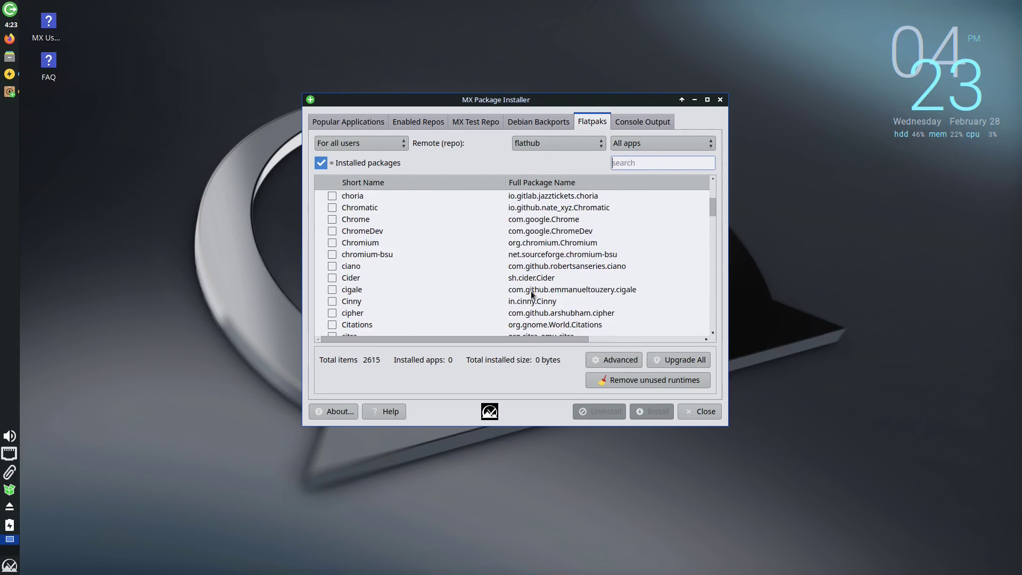
{"action": "scroll", "coordinate": [393, 250], "scroll_direction": "down", "scroll_amount": 8}
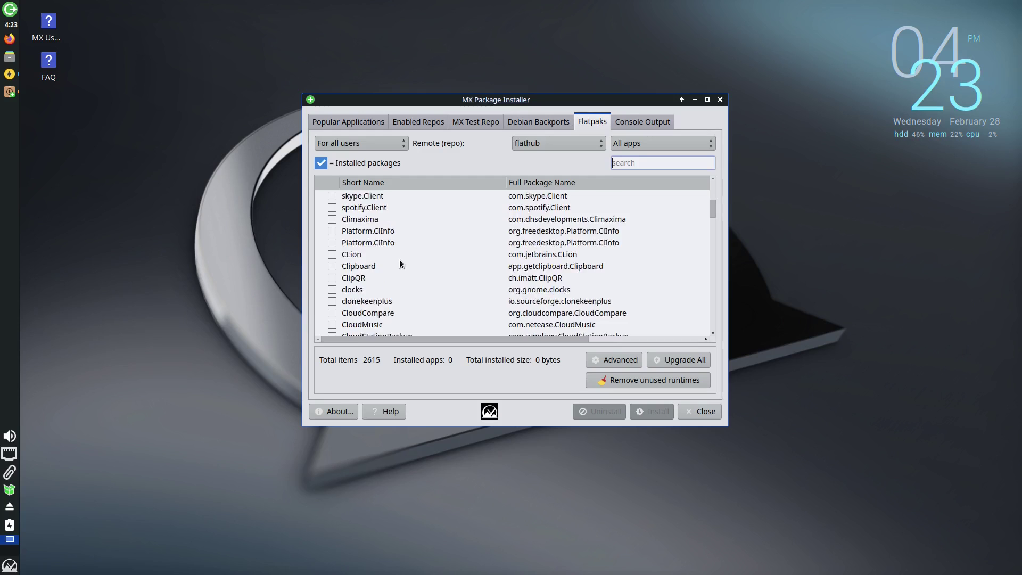
{"action": "scroll", "coordinate": [533, 268], "scroll_direction": "down", "scroll_amount": 12}
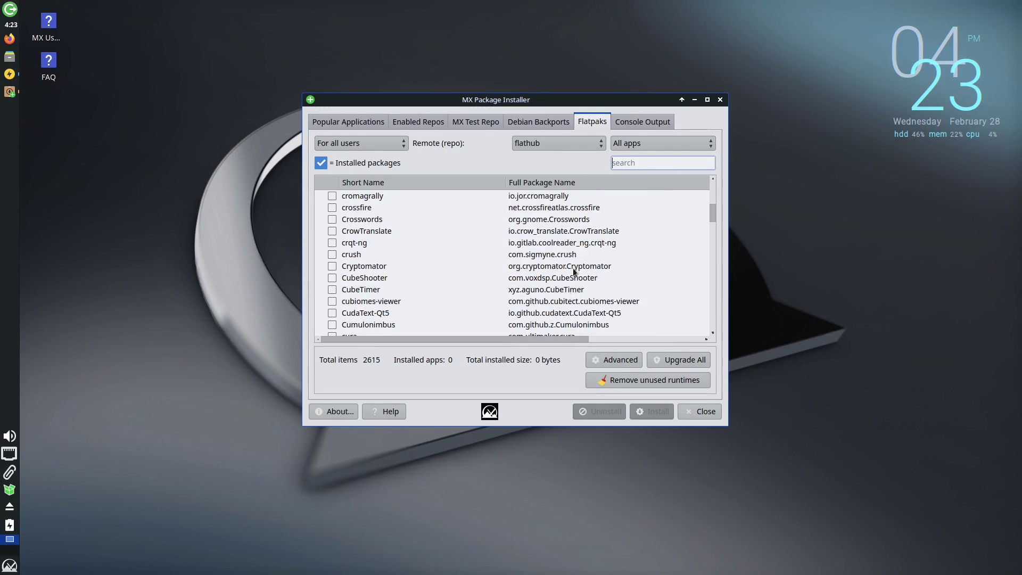
Check the Flatpak install log in Console Output, then close the Package Installer.
{"action": "left_click", "coordinate": [637, 121]}
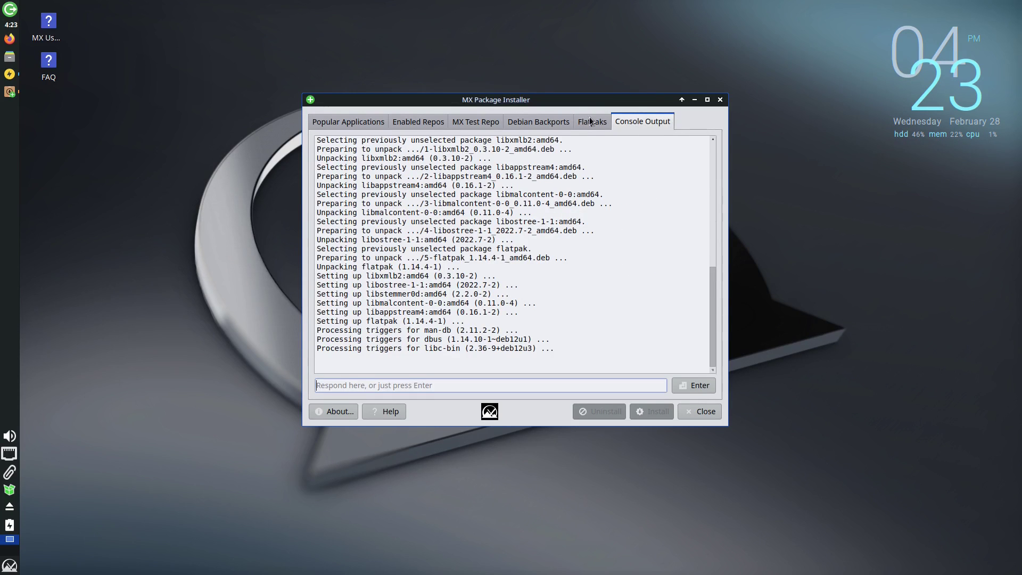
{"action": "left_click", "coordinate": [591, 120]}
{"action": "left_click", "coordinate": [714, 412]}
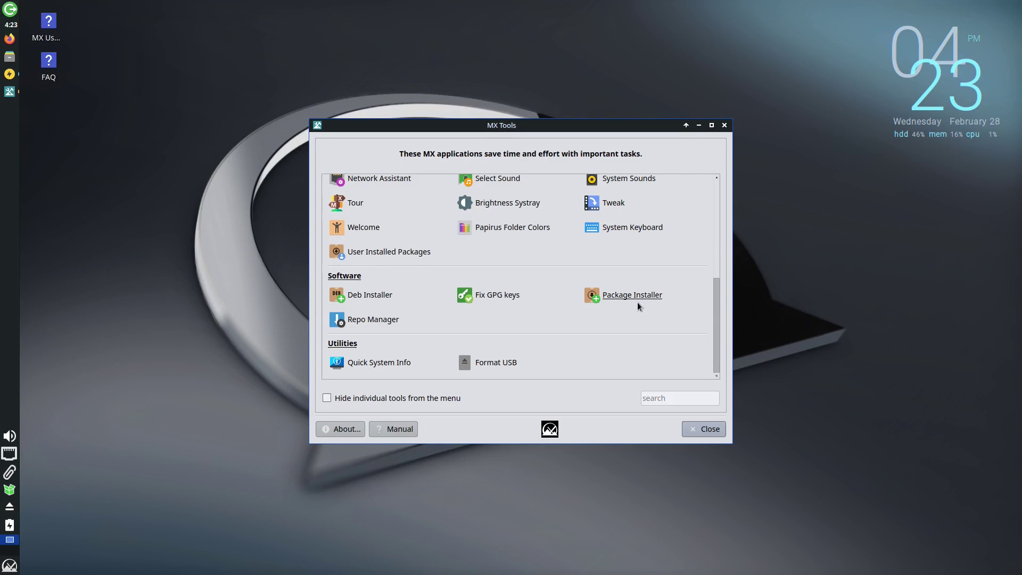
{"action": "scroll", "coordinate": [647, 301], "scroll_direction": "up", "scroll_amount": 3}
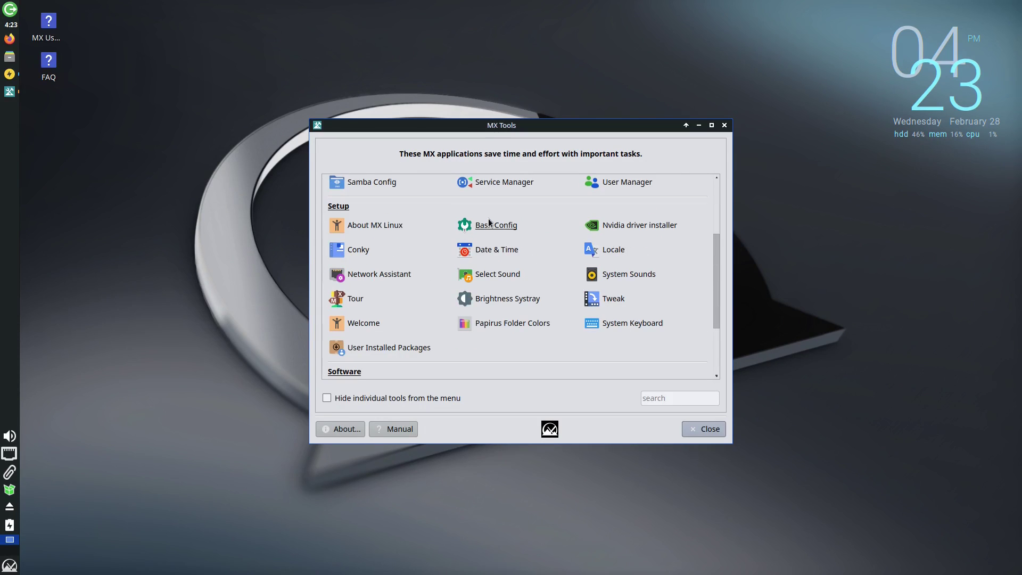
{"action": "scroll", "coordinate": [592, 246], "scroll_direction": "up", "scroll_amount": 3}
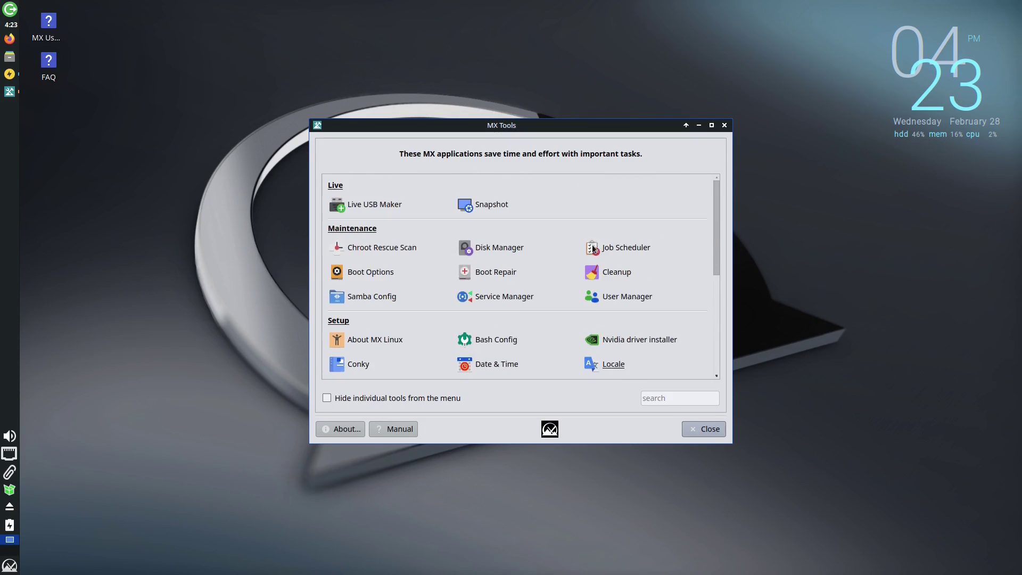
{"action": "left_click", "coordinate": [724, 125]}
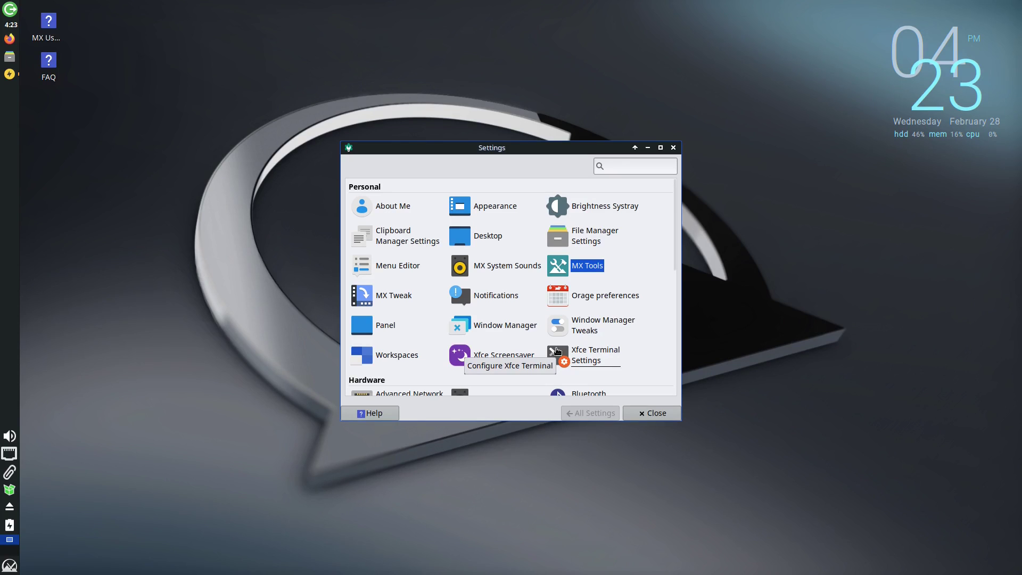
{"action": "scroll", "coordinate": [532, 326], "scroll_direction": "down", "scroll_amount": 1}
{"action": "scroll", "coordinate": [532, 326], "scroll_direction": "up", "scroll_amount": 1}
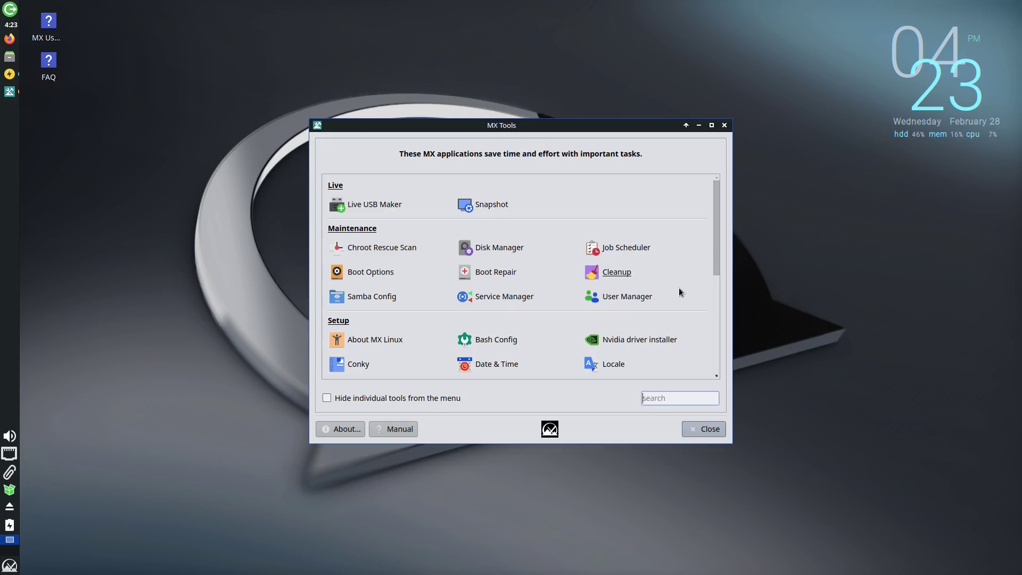
{"action": "scroll", "coordinate": [625, 327], "scroll_direction": "down", "scroll_amount": 3}
{"action": "scroll", "coordinate": [621, 298], "scroll_direction": "down", "scroll_amount": 4}
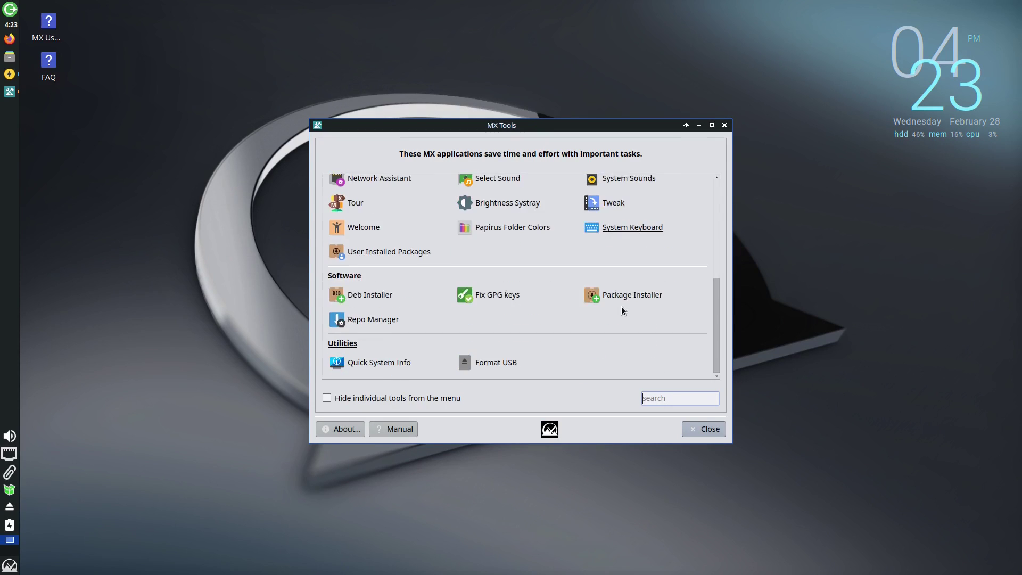
Open Package Installer, check the Enabled Repos filter, then expand Popular Applications' Desktop Environments.
{"action": "left_click", "coordinate": [624, 294]}
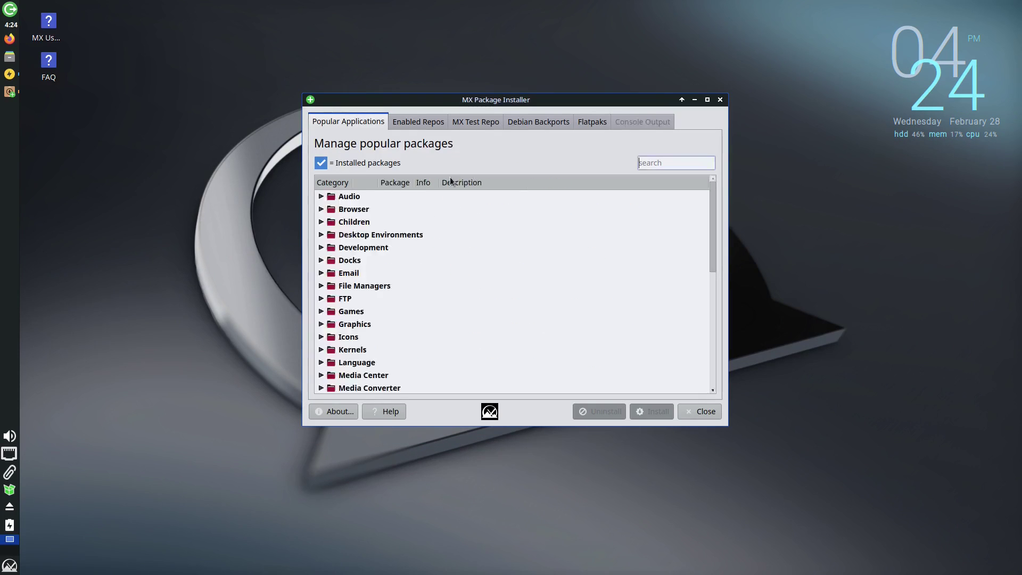
{"action": "left_click", "coordinate": [427, 127]}
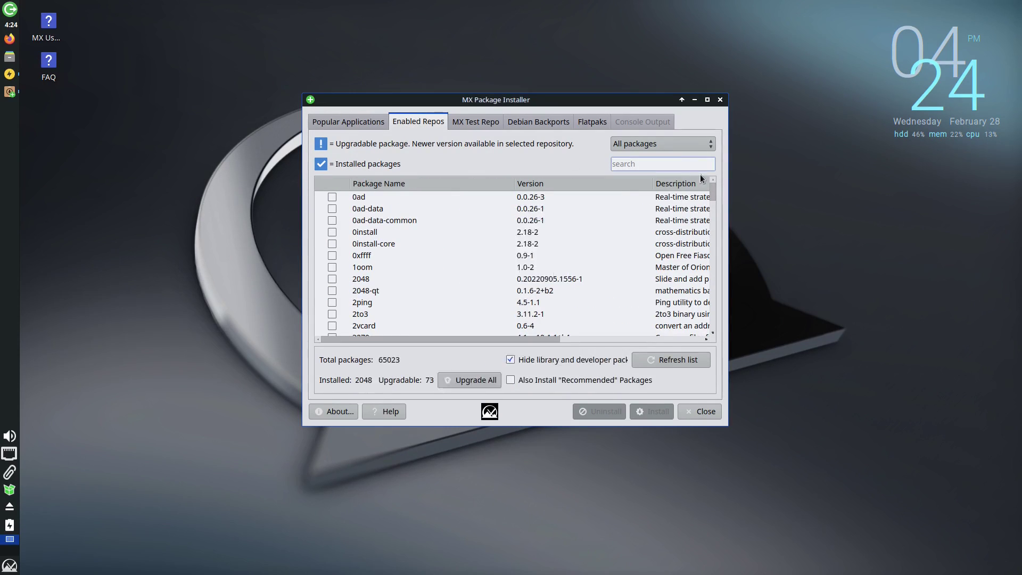
{"action": "left_click", "coordinate": [700, 143]}
{"action": "left_click", "coordinate": [700, 142]}
{"action": "left_click", "coordinate": [360, 121]}
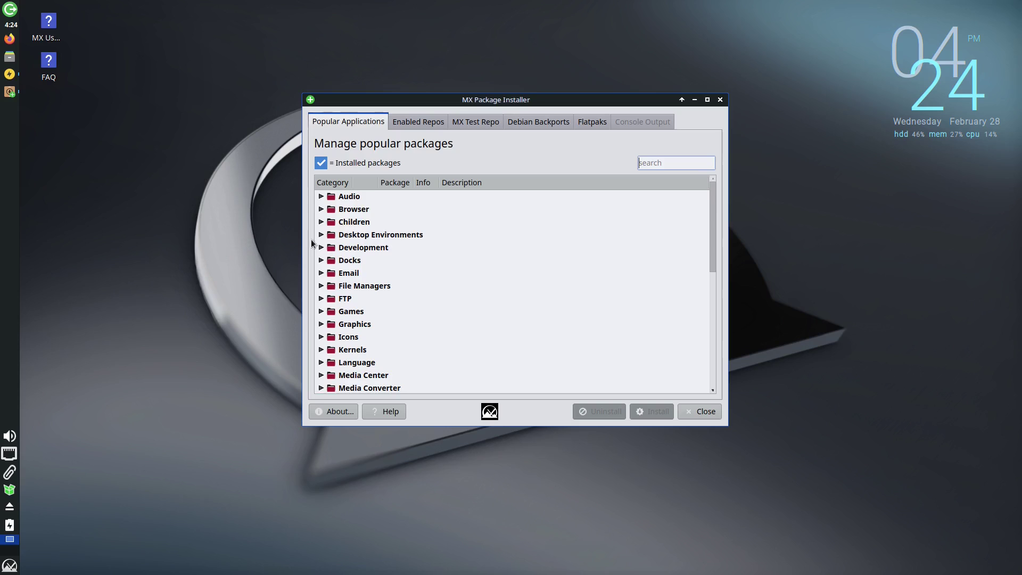
{"action": "left_click", "coordinate": [320, 235]}
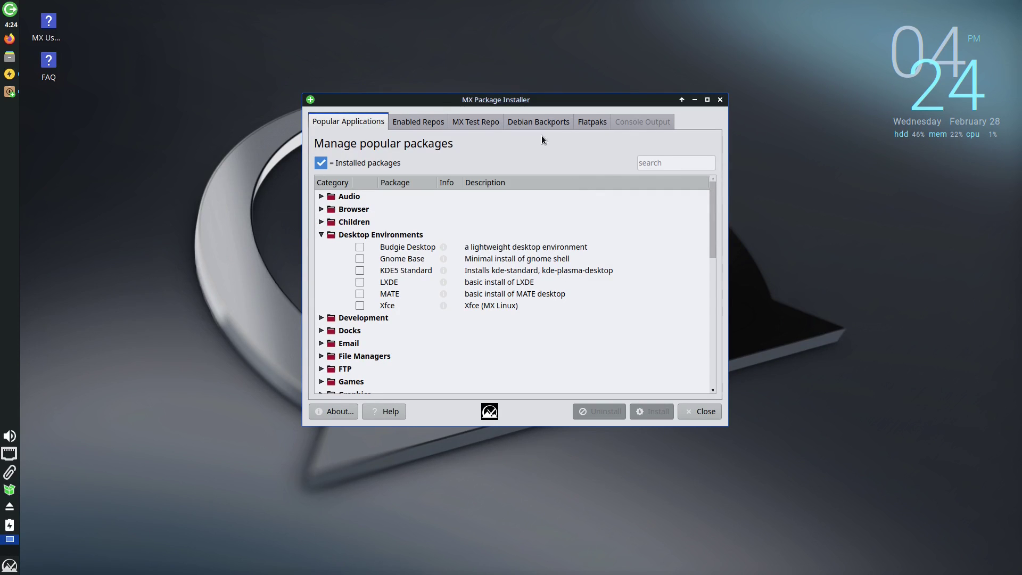
Preview the Enabled Repos, MX Test Repo and Debian Backports lists, then close the installer.
{"action": "left_click", "coordinate": [426, 122]}
{"action": "left_click", "coordinate": [489, 125]}
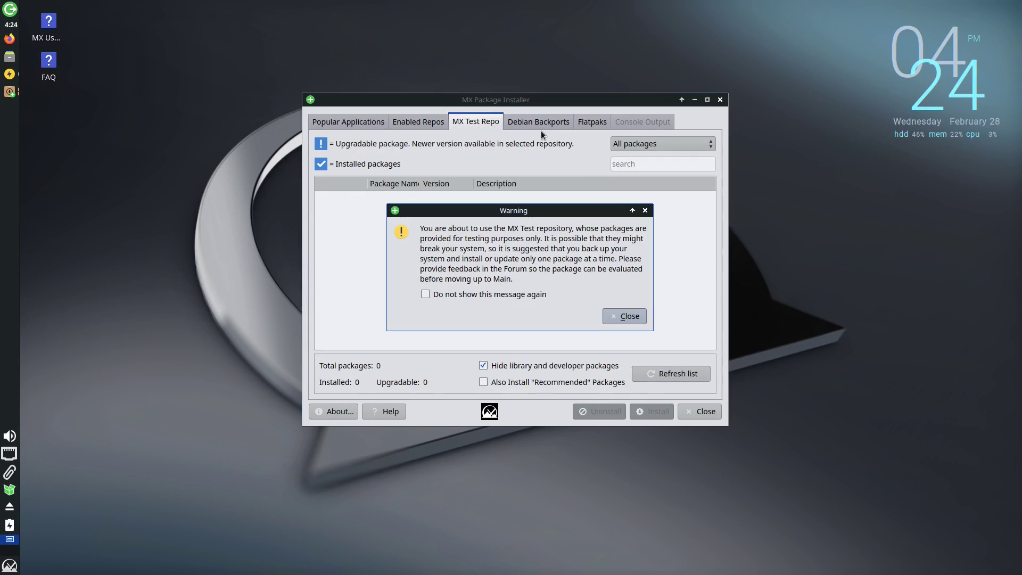
{"action": "left_click", "coordinate": [625, 315]}
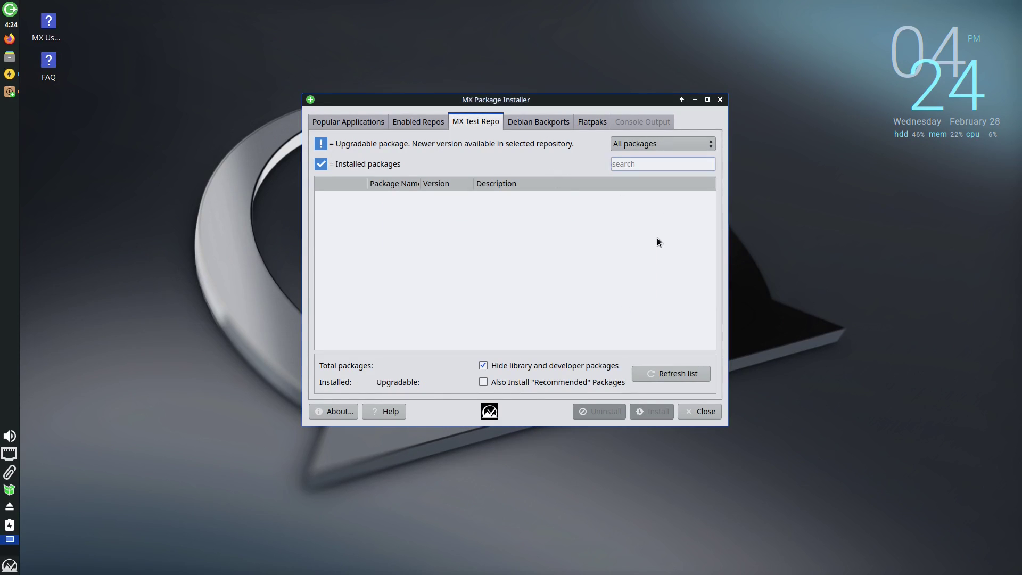
{"action": "left_click", "coordinate": [539, 122]}
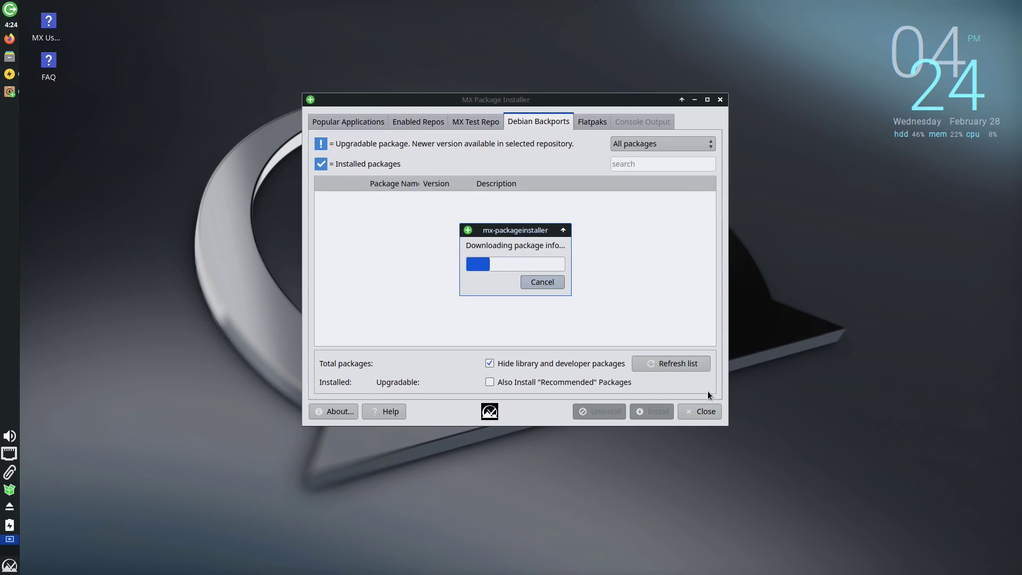
{"action": "left_click", "coordinate": [692, 409]}
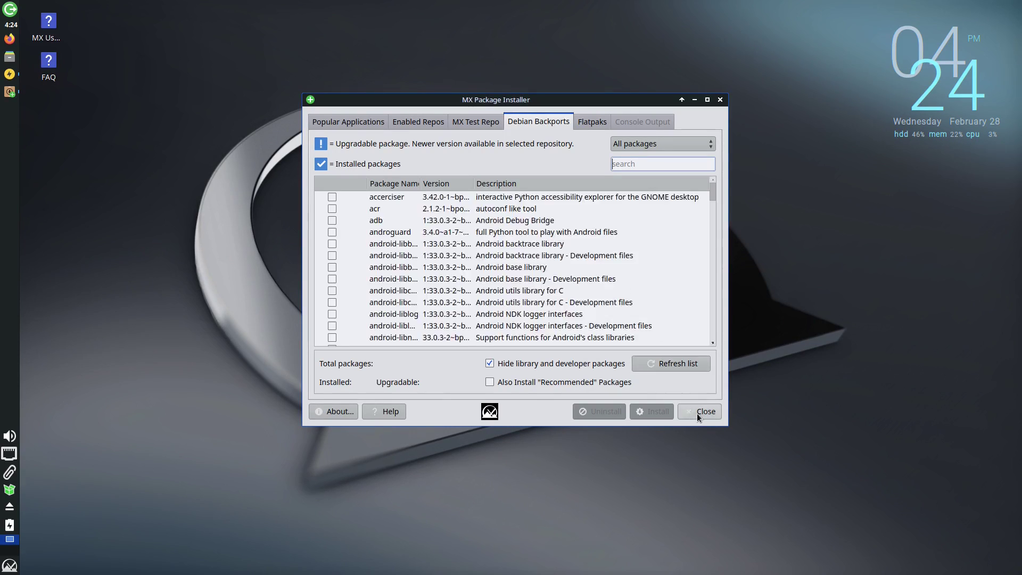
{"action": "left_click", "coordinate": [697, 413]}
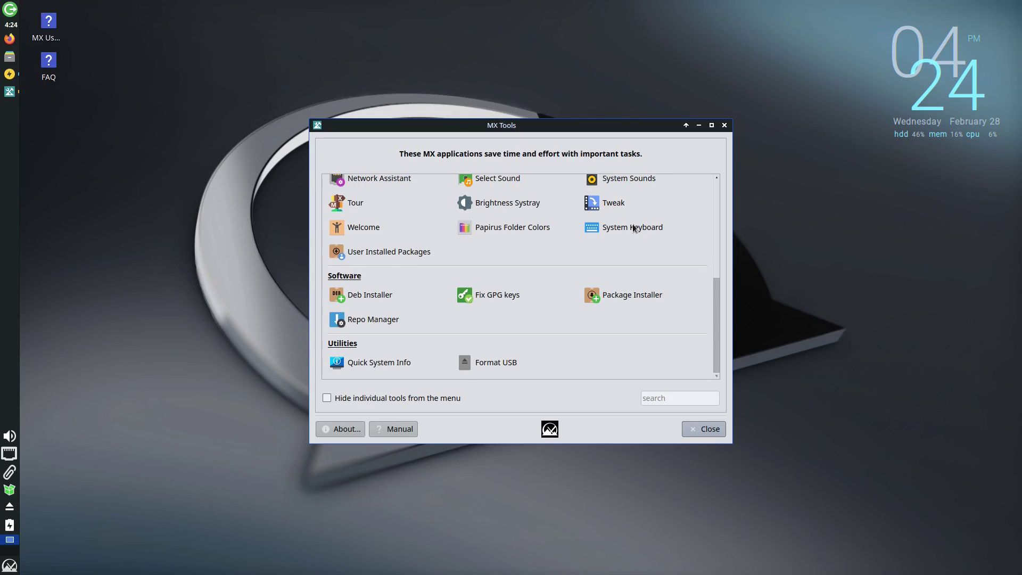
Close MX Tools and scroll Settings Manager down to the Other section.
{"action": "left_click", "coordinate": [702, 429]}
{"action": "scroll", "coordinate": [528, 297], "scroll_direction": "down", "scroll_amount": 4}
{"action": "scroll", "coordinate": [528, 296], "scroll_direction": "down", "scroll_amount": 5}
{"action": "scroll", "coordinate": [527, 310], "scroll_direction": "down", "scroll_amount": 1}
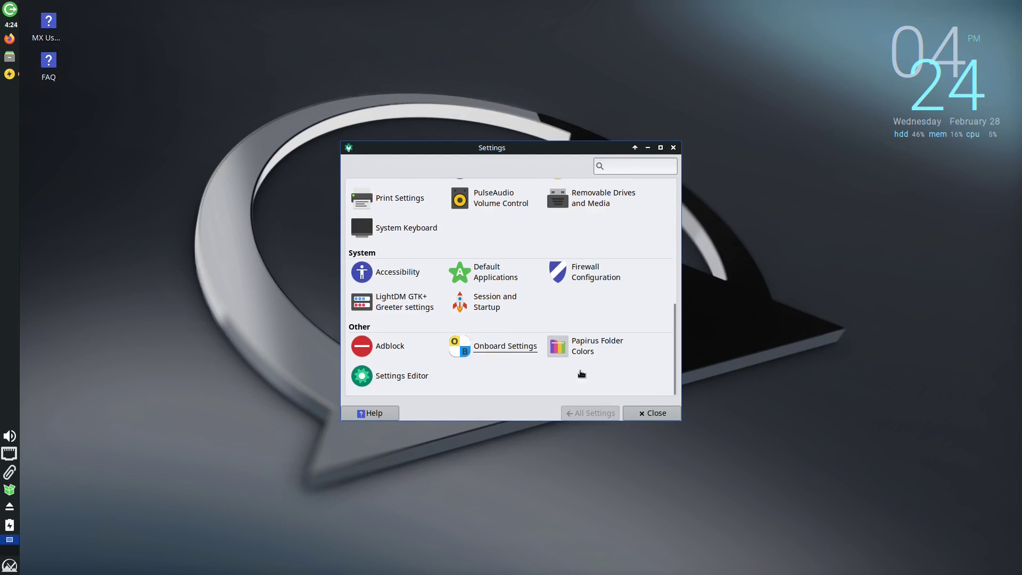
{"action": "scroll", "coordinate": [642, 308], "scroll_direction": "up", "scroll_amount": 10}
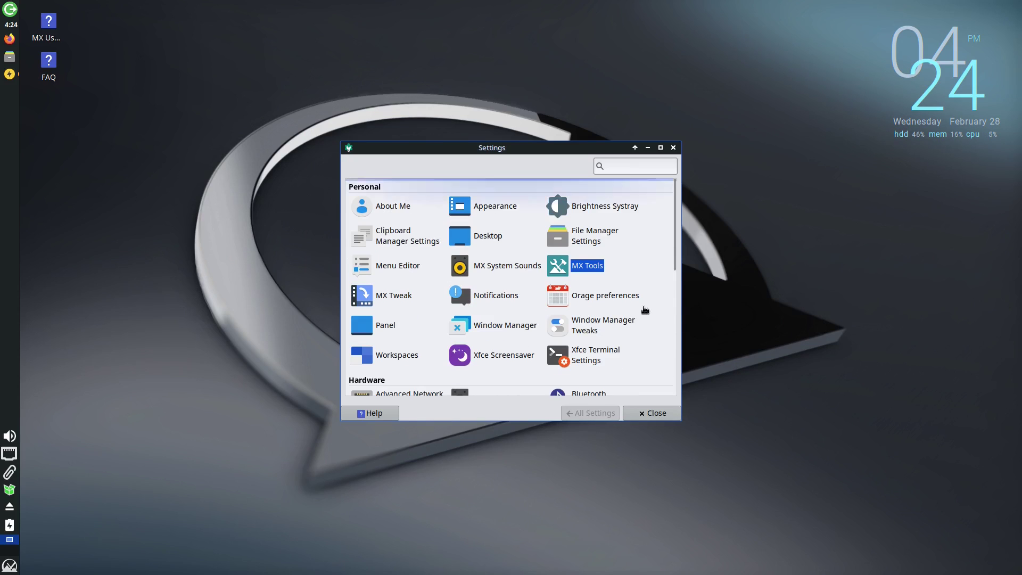
{"action": "scroll", "coordinate": [617, 330], "scroll_direction": "down", "scroll_amount": 6}
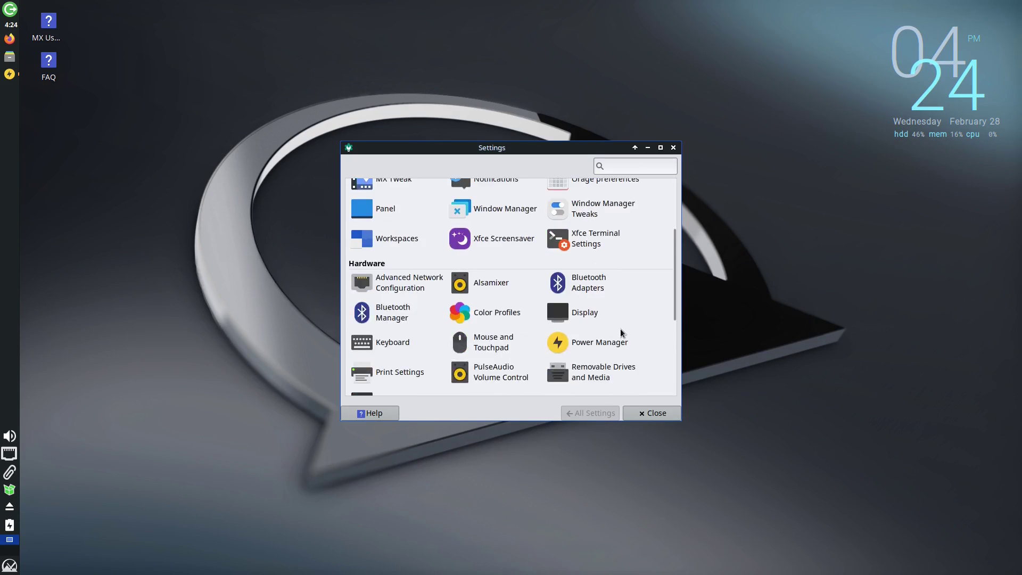
Launch Adblock as administrator, blocking ad/malware, pornographic, gambling and fake-news sites.
{"action": "left_click", "coordinate": [379, 345]}
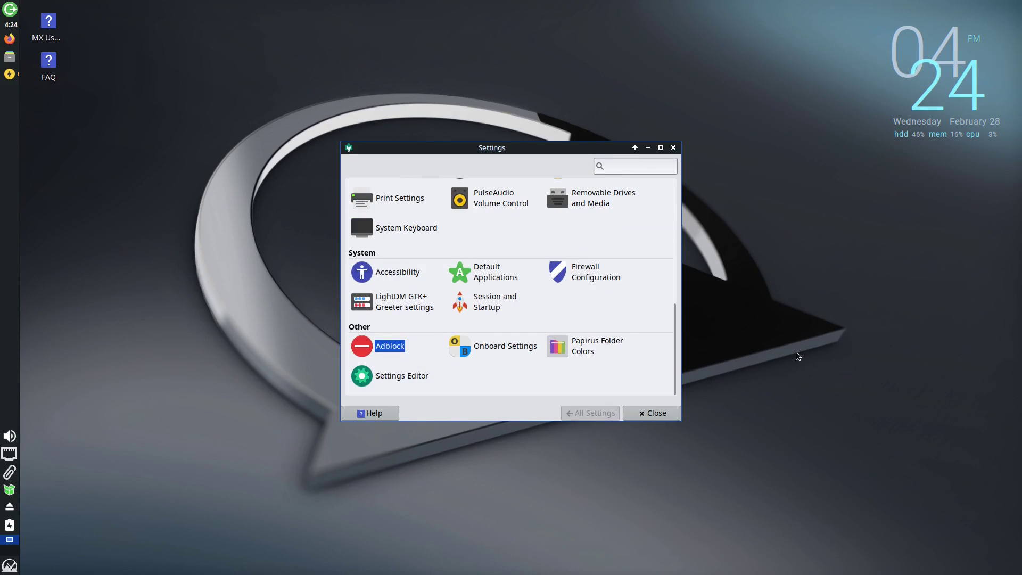
{"action": "type", "text": "***"}
{"action": "key", "text": "Return"}
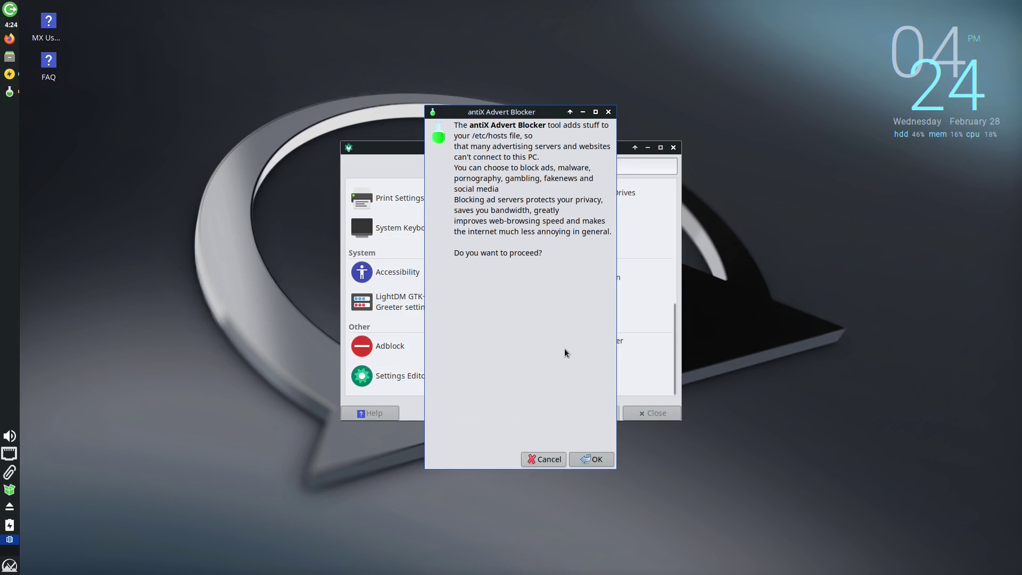
{"action": "left_click", "coordinate": [592, 458]}
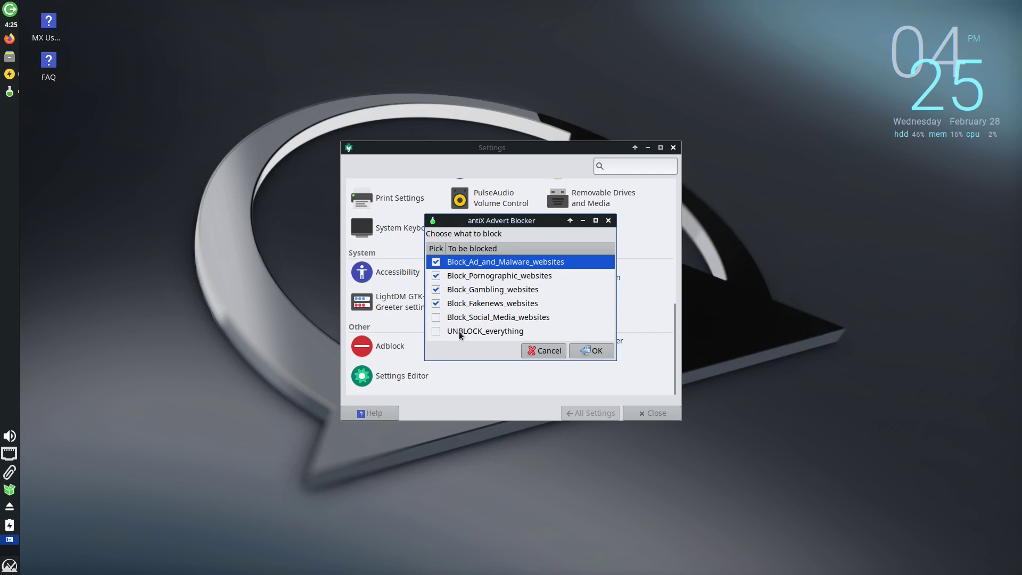
{"action": "left_click", "coordinate": [587, 350]}
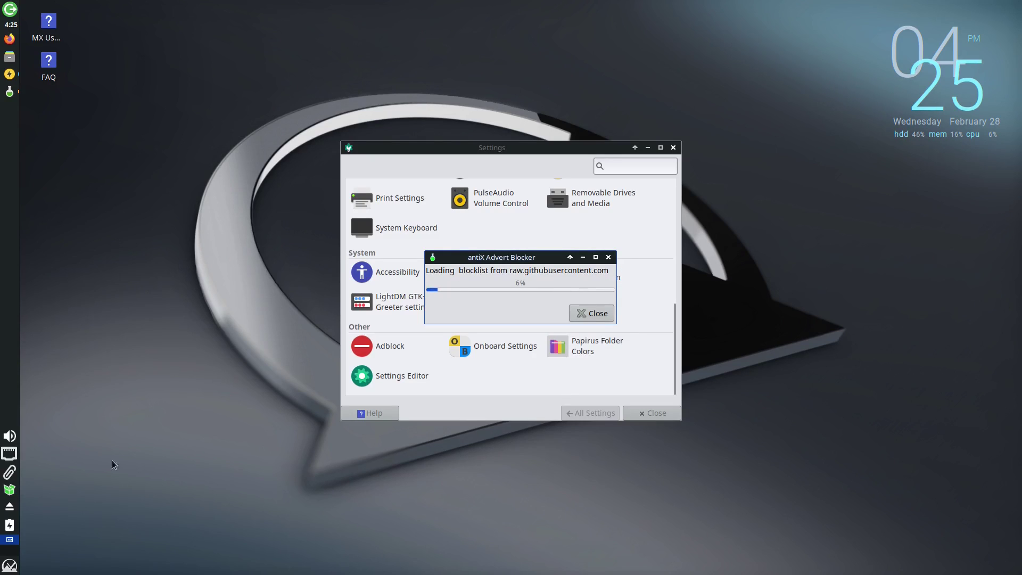
Open the Whisker Menu and scroll through the Accessories applications.
{"action": "left_click", "coordinate": [10, 565]}
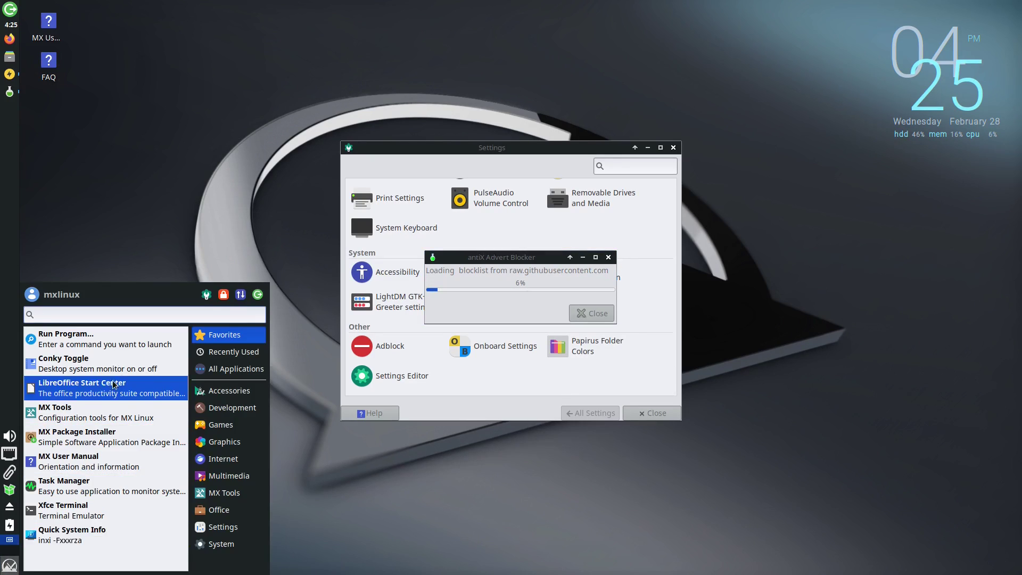
{"action": "left_click", "coordinate": [230, 390]}
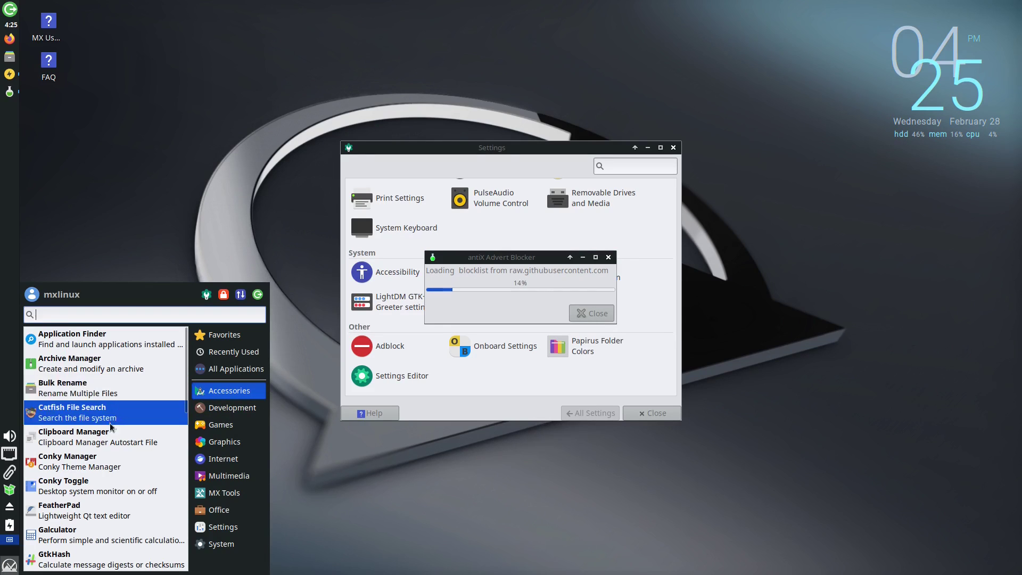
{"action": "scroll", "coordinate": [95, 519], "scroll_direction": "down", "scroll_amount": 2}
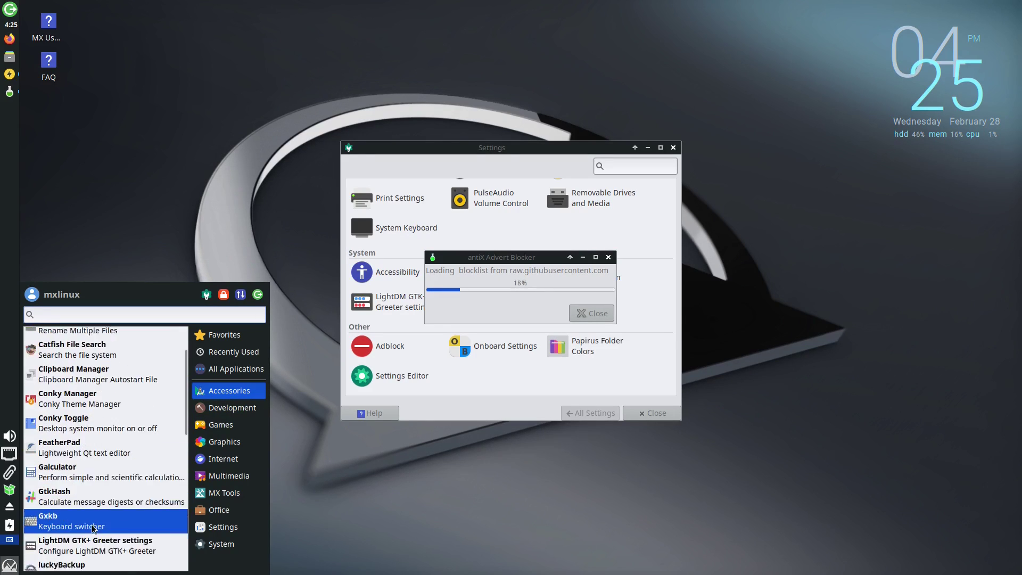
{"action": "scroll", "coordinate": [93, 527], "scroll_direction": "down", "scroll_amount": 5}
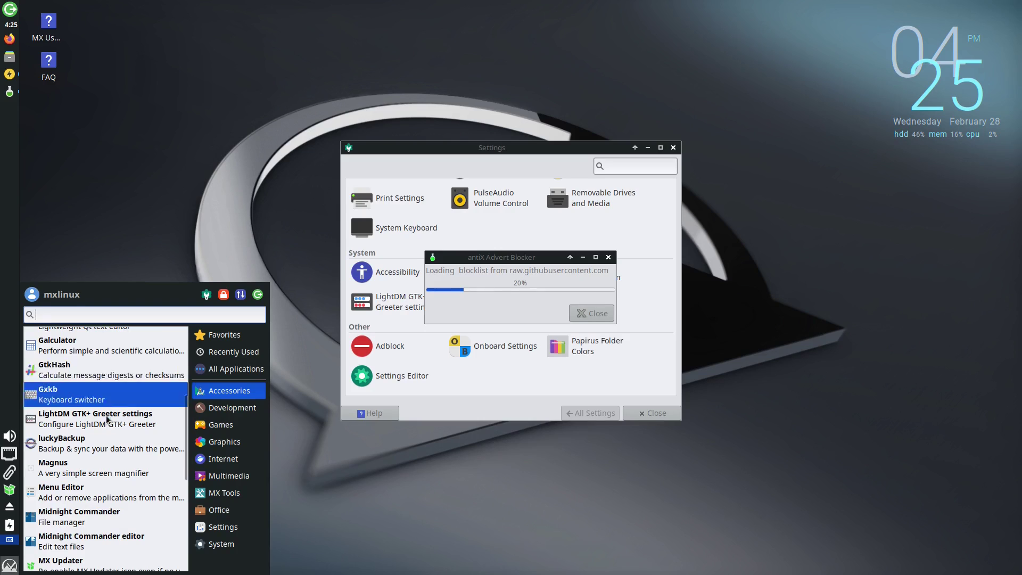
{"action": "scroll", "coordinate": [109, 424], "scroll_direction": "down", "scroll_amount": 10}
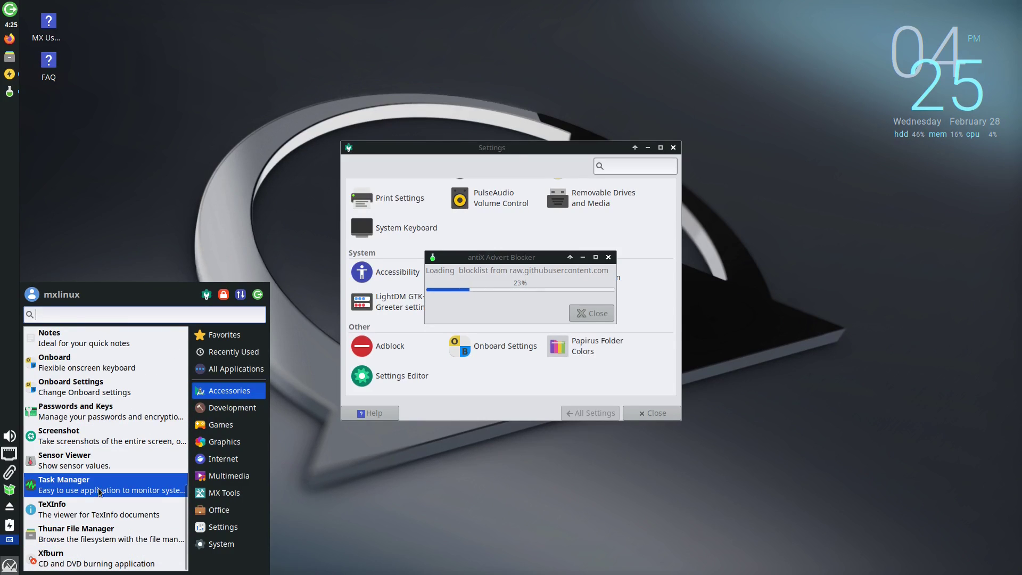
Browse the Multimedia, MX Tools, Office and Settings categories, then close the menu.
{"action": "mouse_move", "coordinate": [241, 412]}
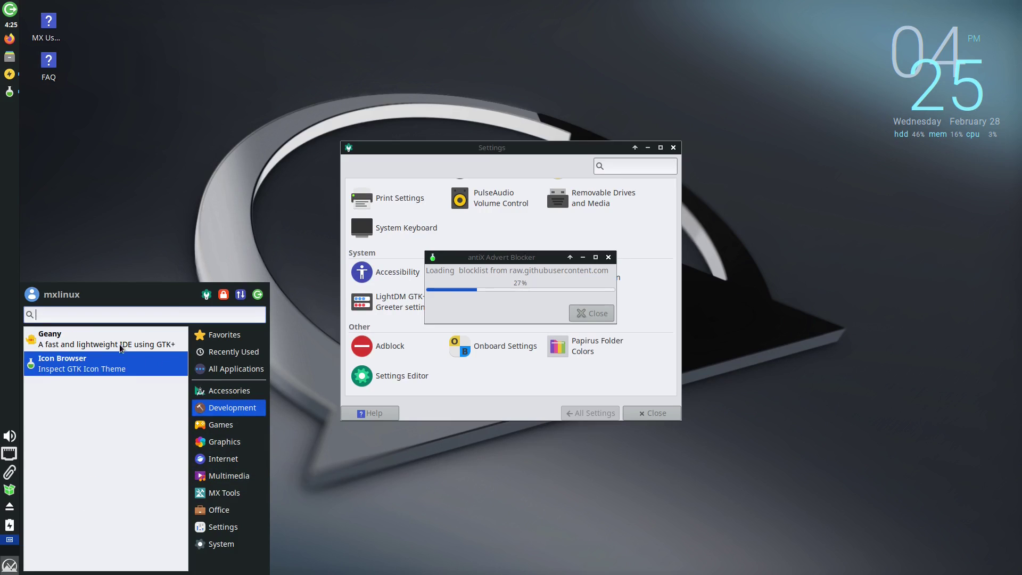
{"action": "mouse_move", "coordinate": [221, 426]}
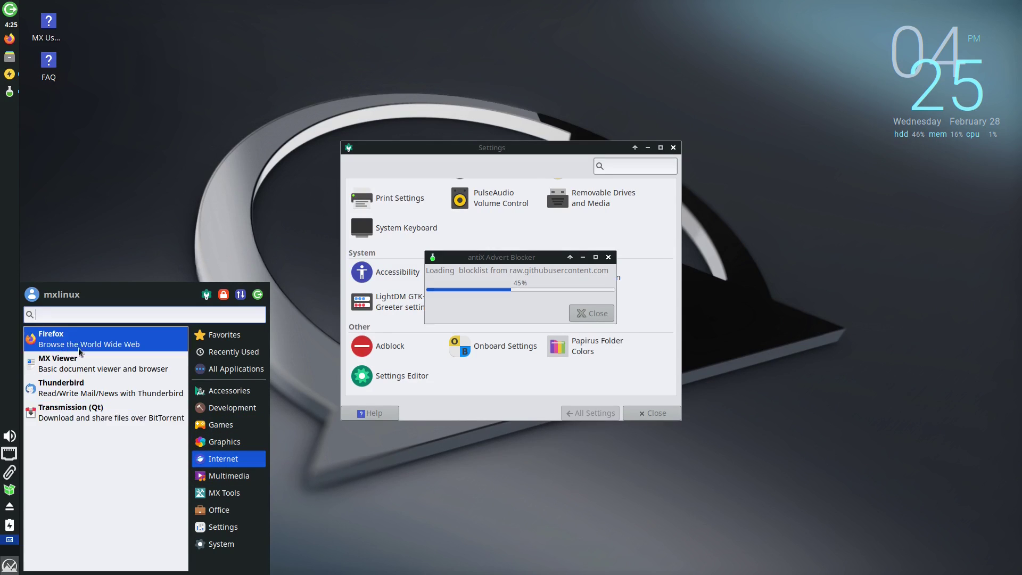
{"action": "left_click", "coordinate": [228, 475]}
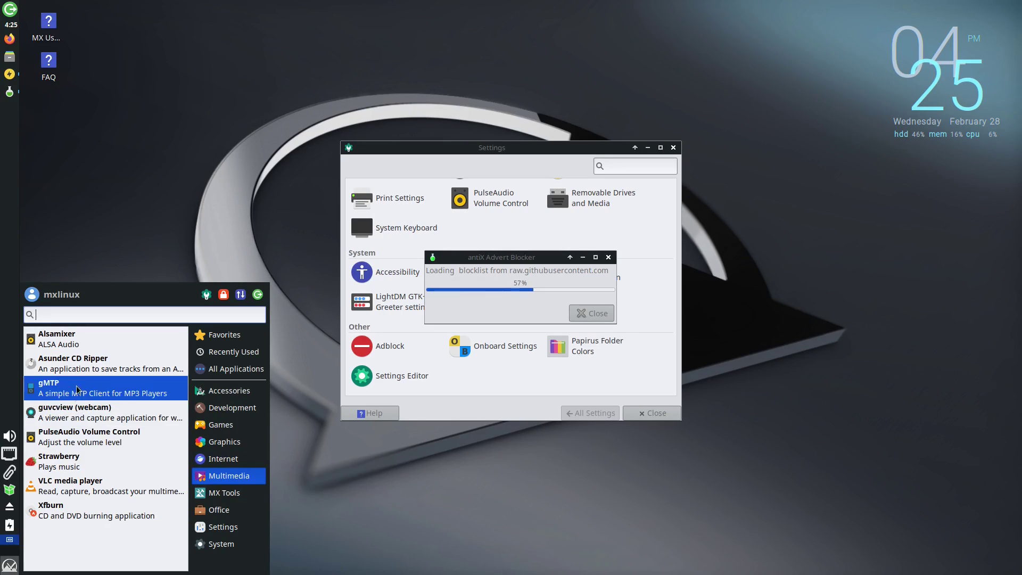
{"action": "left_click", "coordinate": [218, 491]}
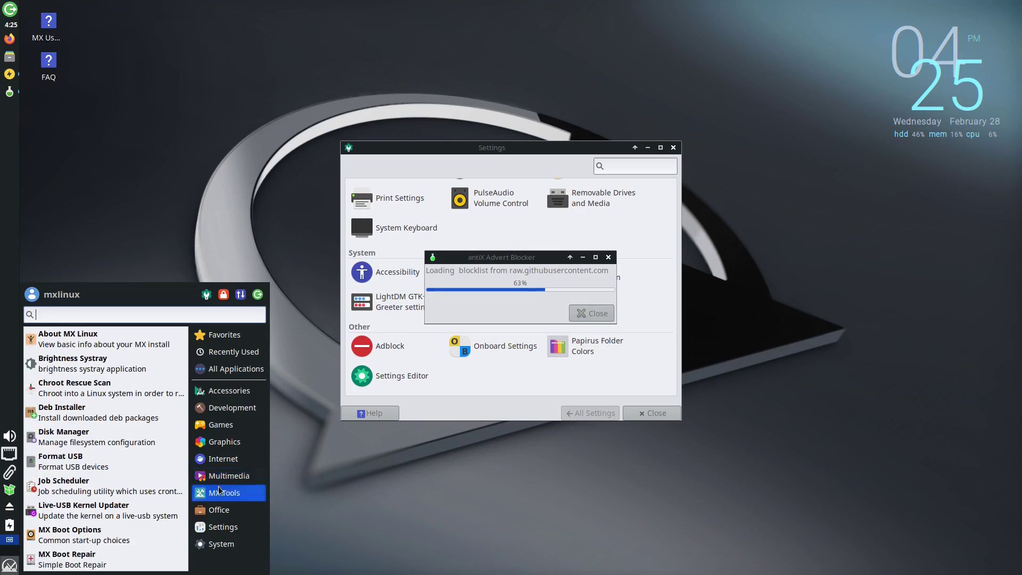
{"action": "left_click", "coordinate": [219, 509]}
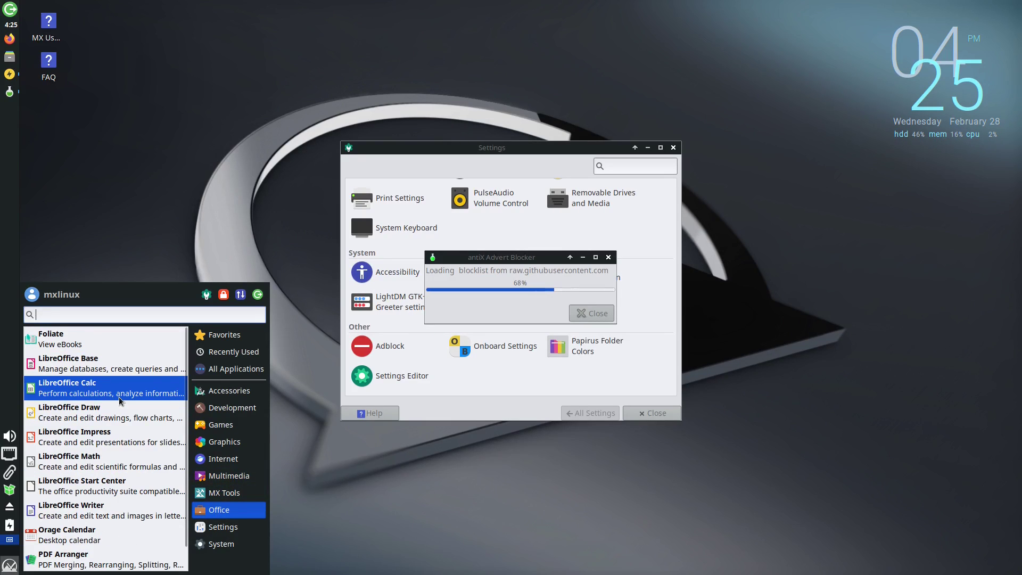
{"action": "scroll", "coordinate": [120, 400], "scroll_direction": "down", "scroll_amount": 1}
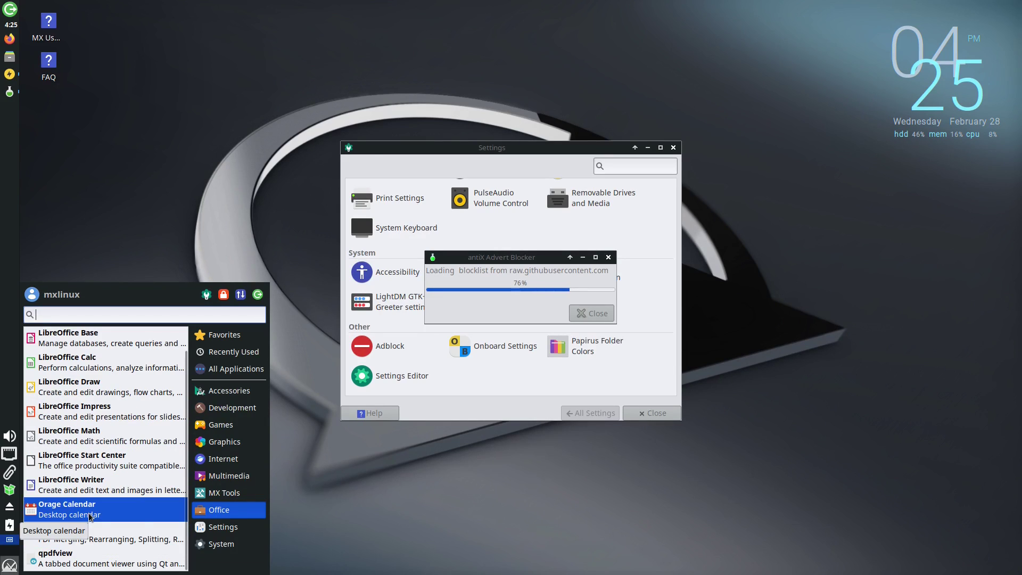
{"action": "scroll", "coordinate": [102, 404], "scroll_direction": "up", "scroll_amount": 1}
{"action": "left_click", "coordinate": [227, 527]}
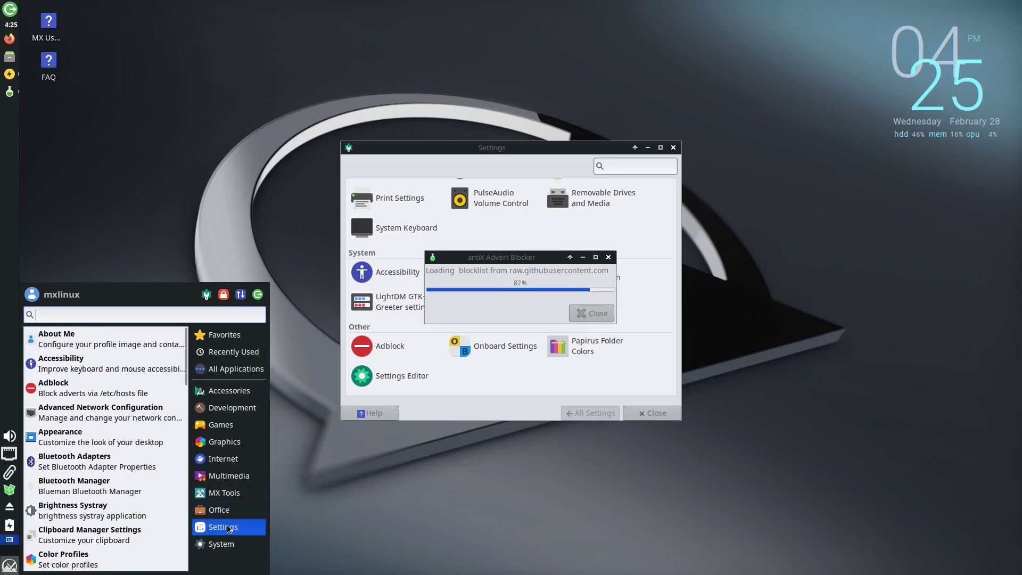
{"action": "left_click", "coordinate": [228, 475]}
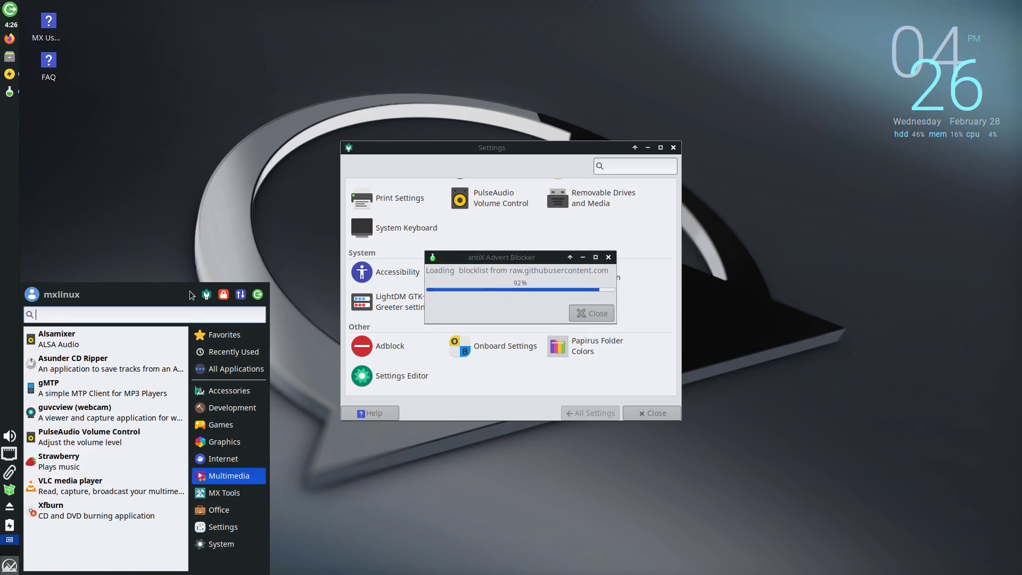
{"action": "left_click", "coordinate": [184, 200]}
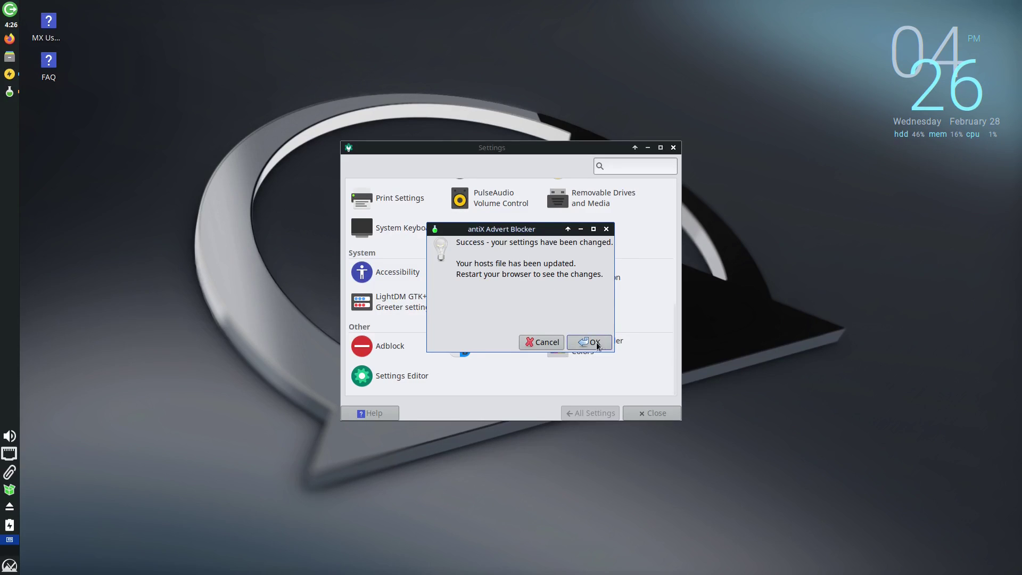
Dismiss the Adblock success dialog, close Settings, and preview MX Updater's 74 upgrades and 3 new packages.
{"action": "left_click", "coordinate": [590, 340]}
{"action": "left_click", "coordinate": [672, 149]}
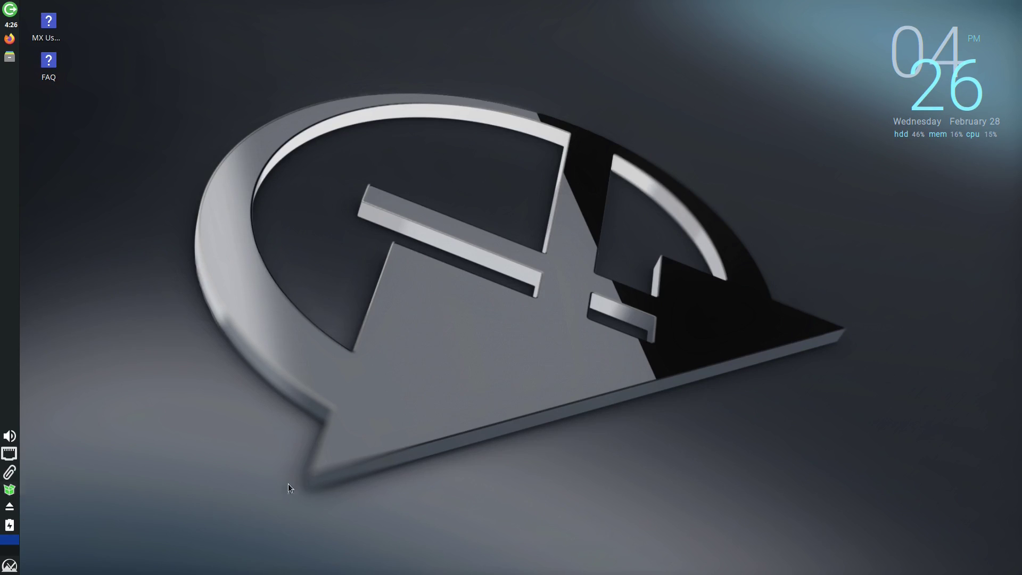
{"action": "left_click", "coordinate": [10, 490]}
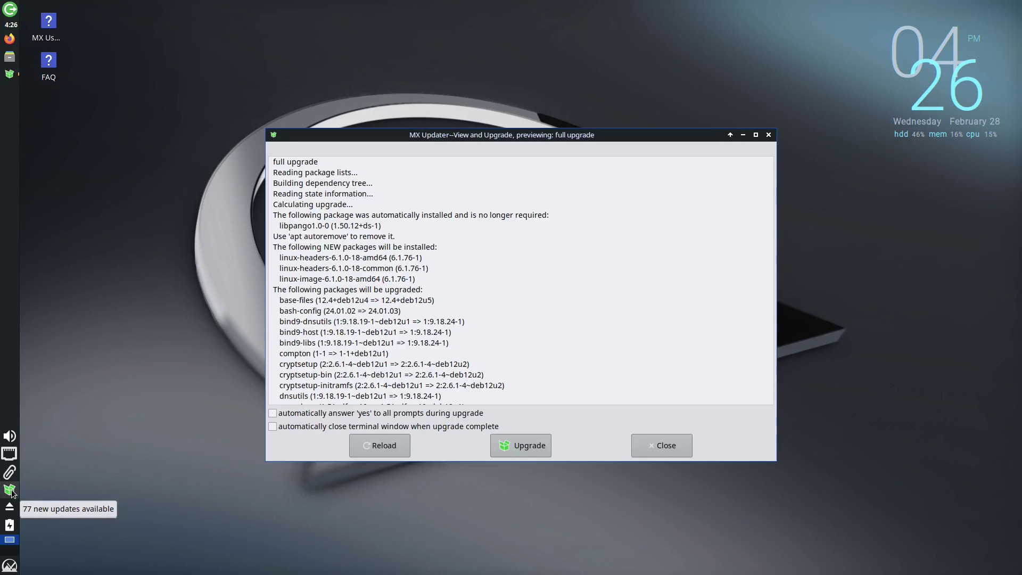
{"action": "scroll", "coordinate": [516, 262], "scroll_direction": "down", "scroll_amount": 20}
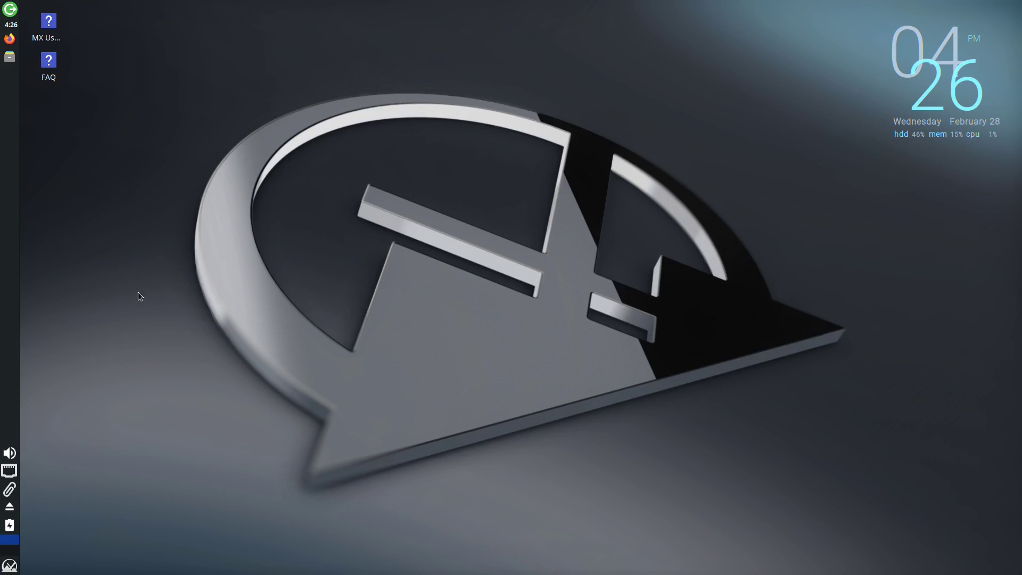
{"action": "left_click", "coordinate": [7, 567]}
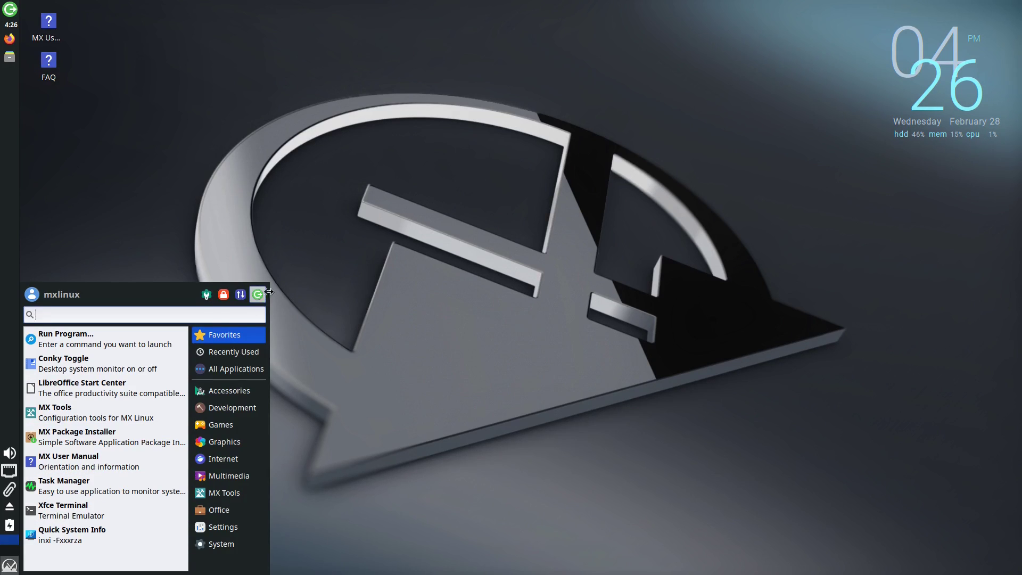
{"action": "left_click", "coordinate": [425, 252]}
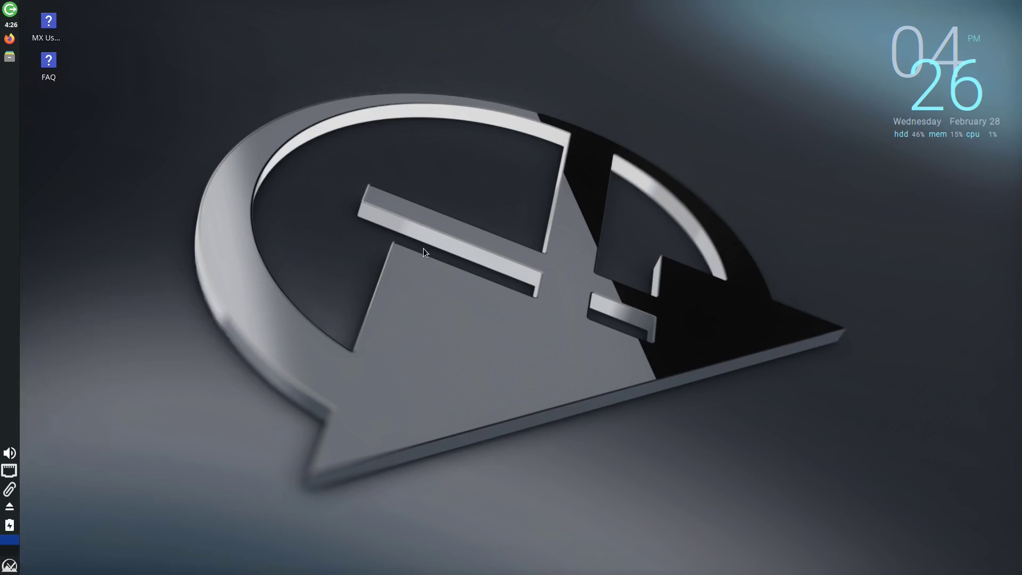